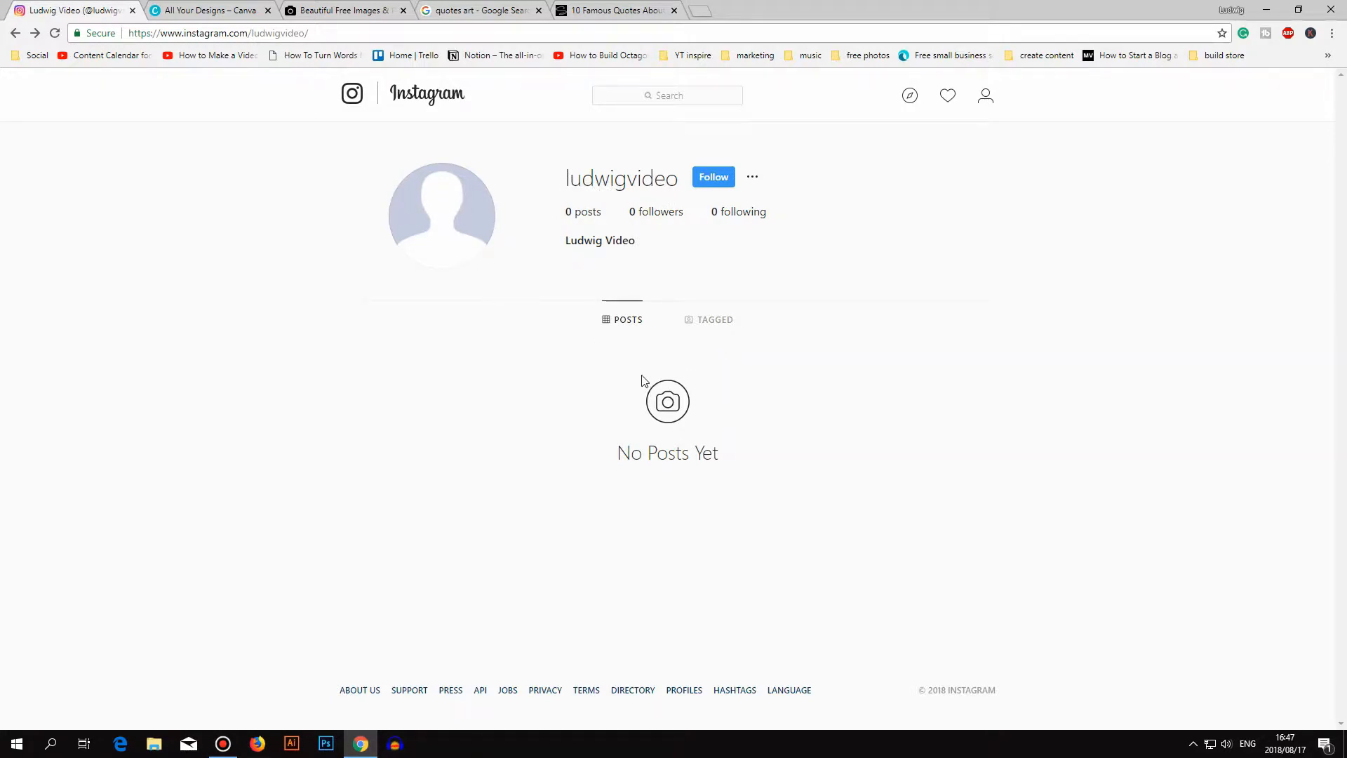
# - Switch to Unsplash and browse the photos under the trending search "business"
pyautogui.click(210, 10)
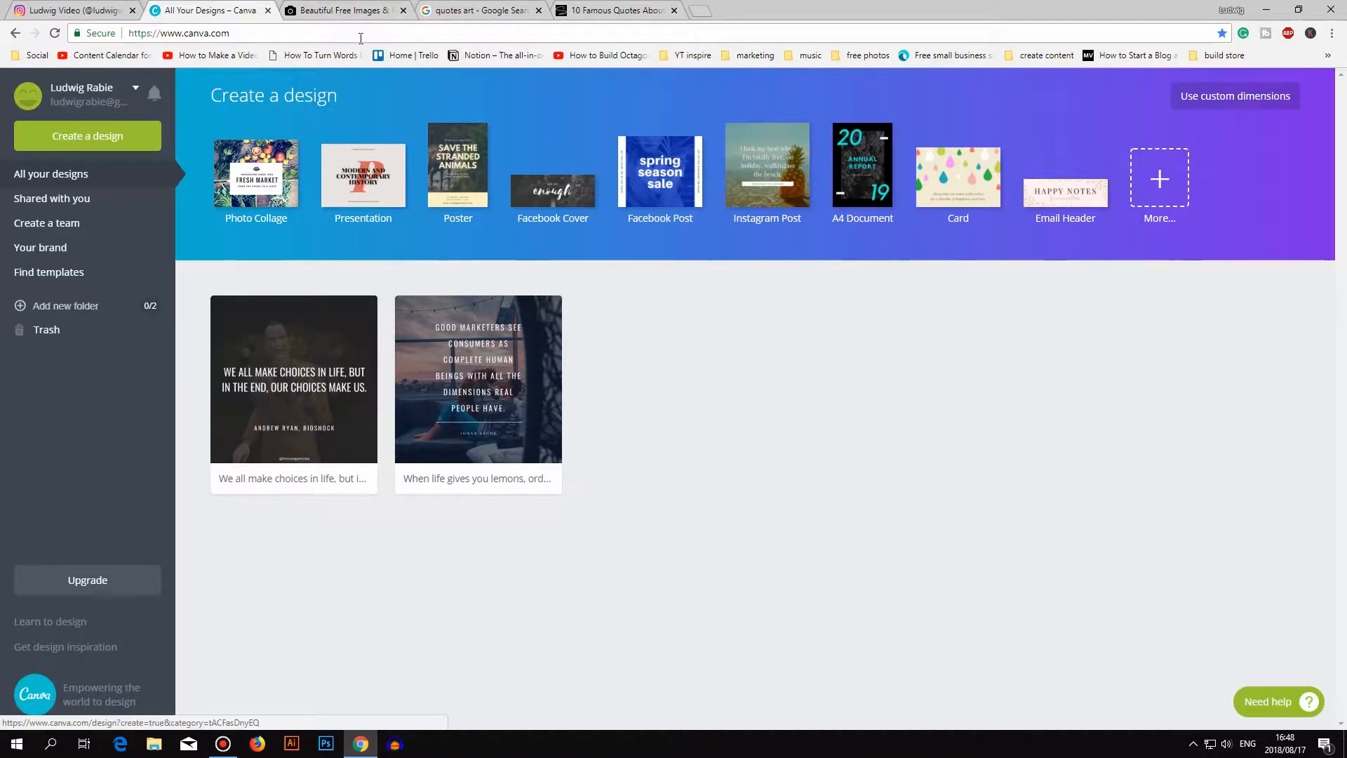
pyautogui.click(330, 10)
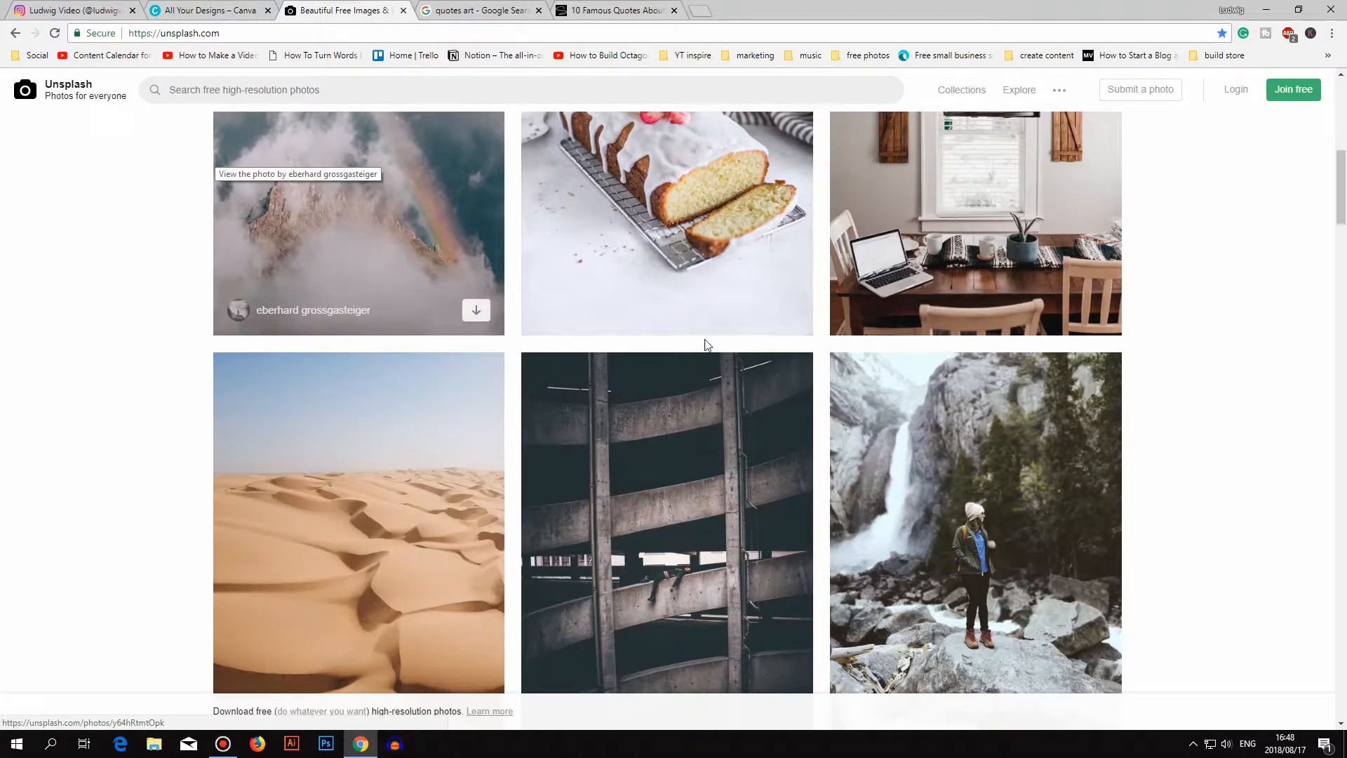
pyautogui.scroll(4, 652, 367)
pyautogui.scroll(3, 652, 367)
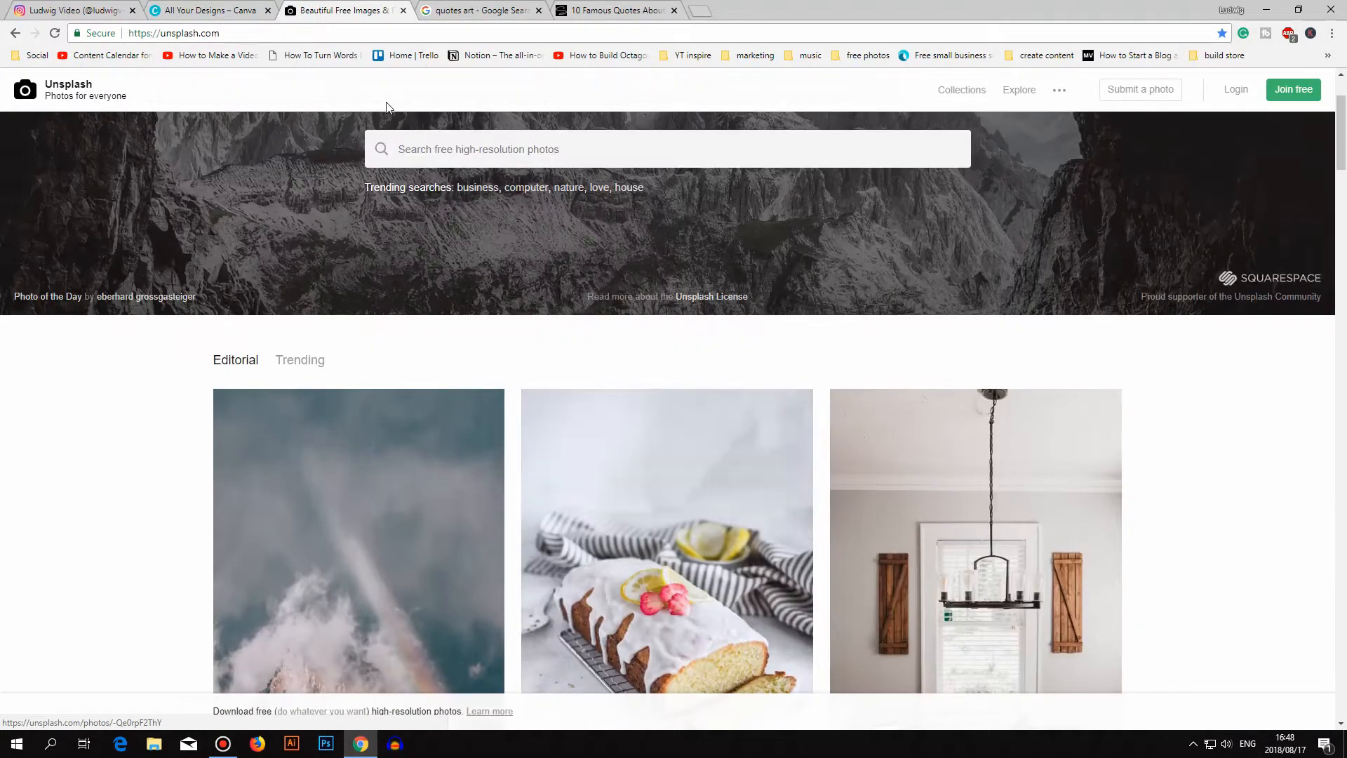
pyautogui.click(465, 148)
pyautogui.click(467, 187)
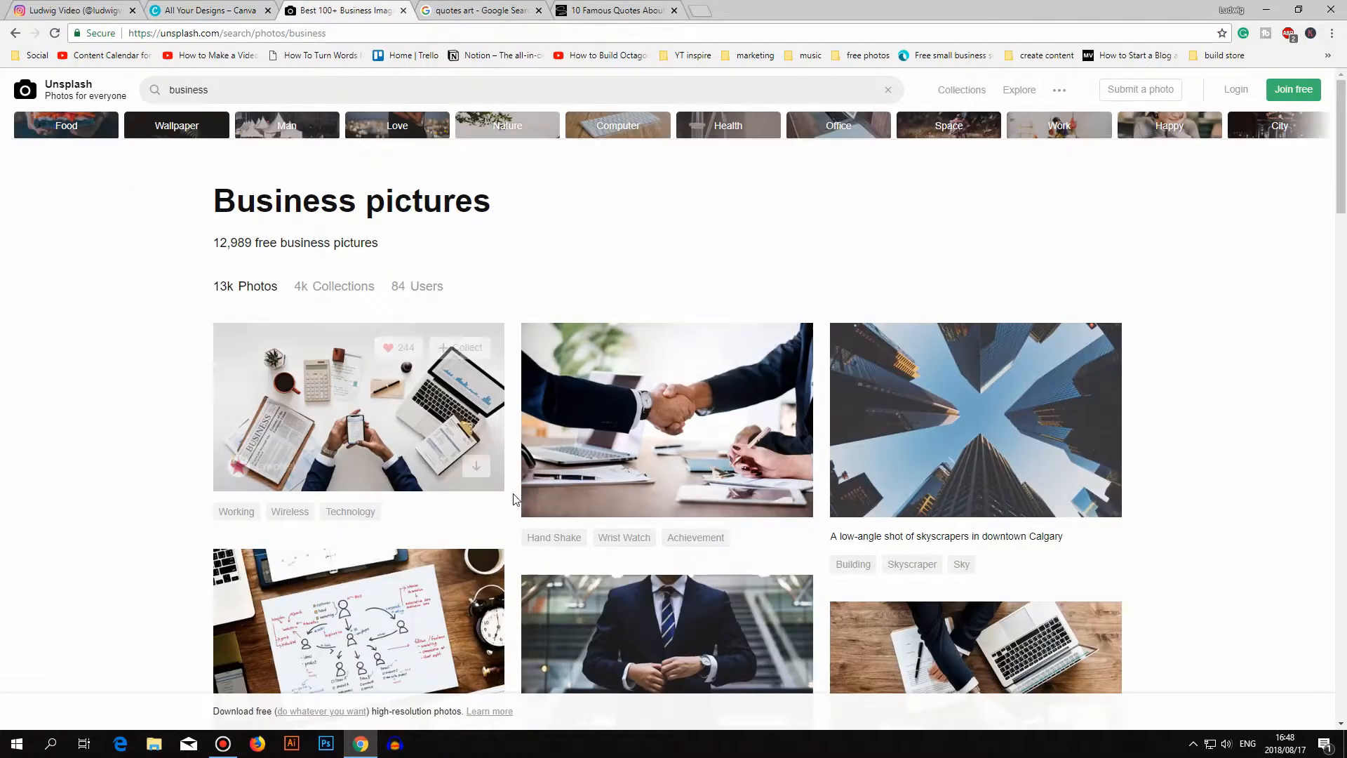
pyautogui.scroll(-8, 560, 424)
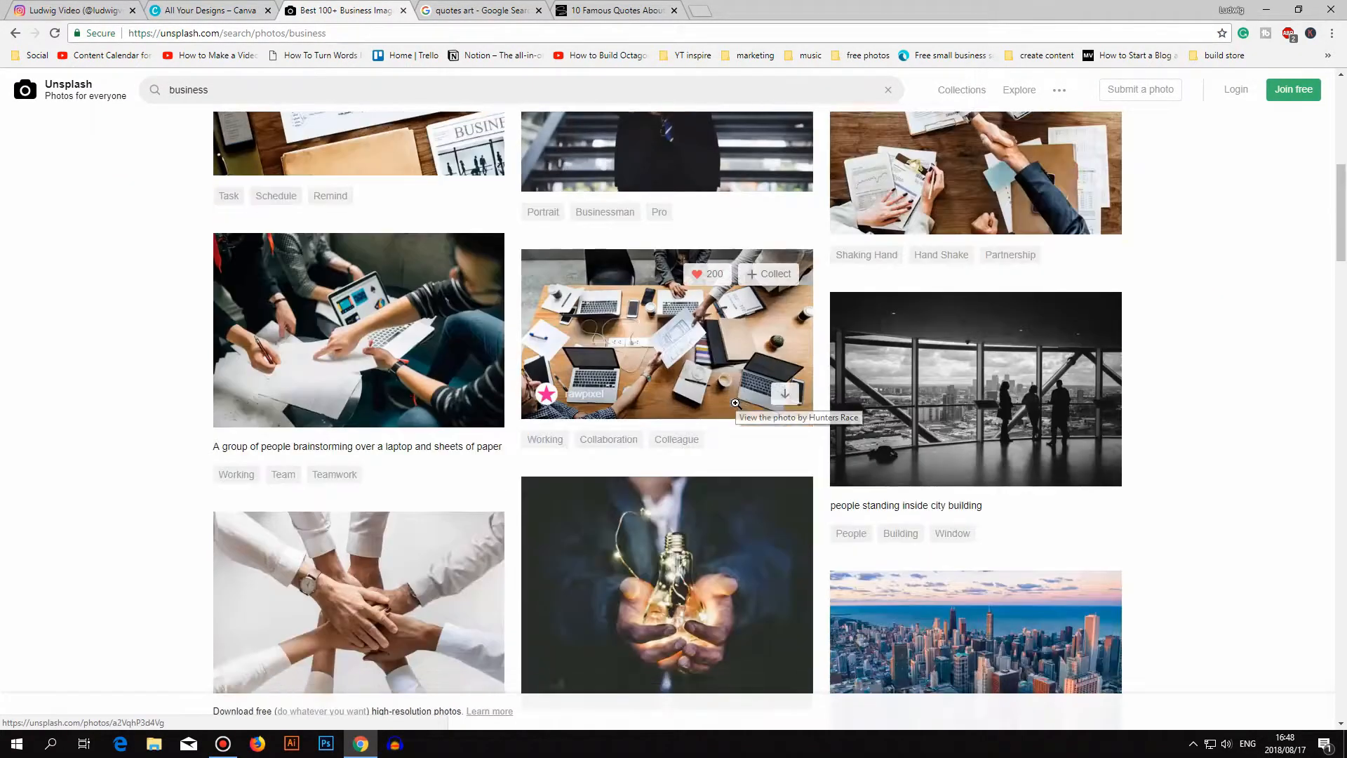
pyautogui.scroll(-5, 707, 362)
pyautogui.scroll(5, 707, 362)
# - Search Unsplash for "art" and open the street photo of the colourful face mural beside a brown door
pyautogui.click(325, 95)
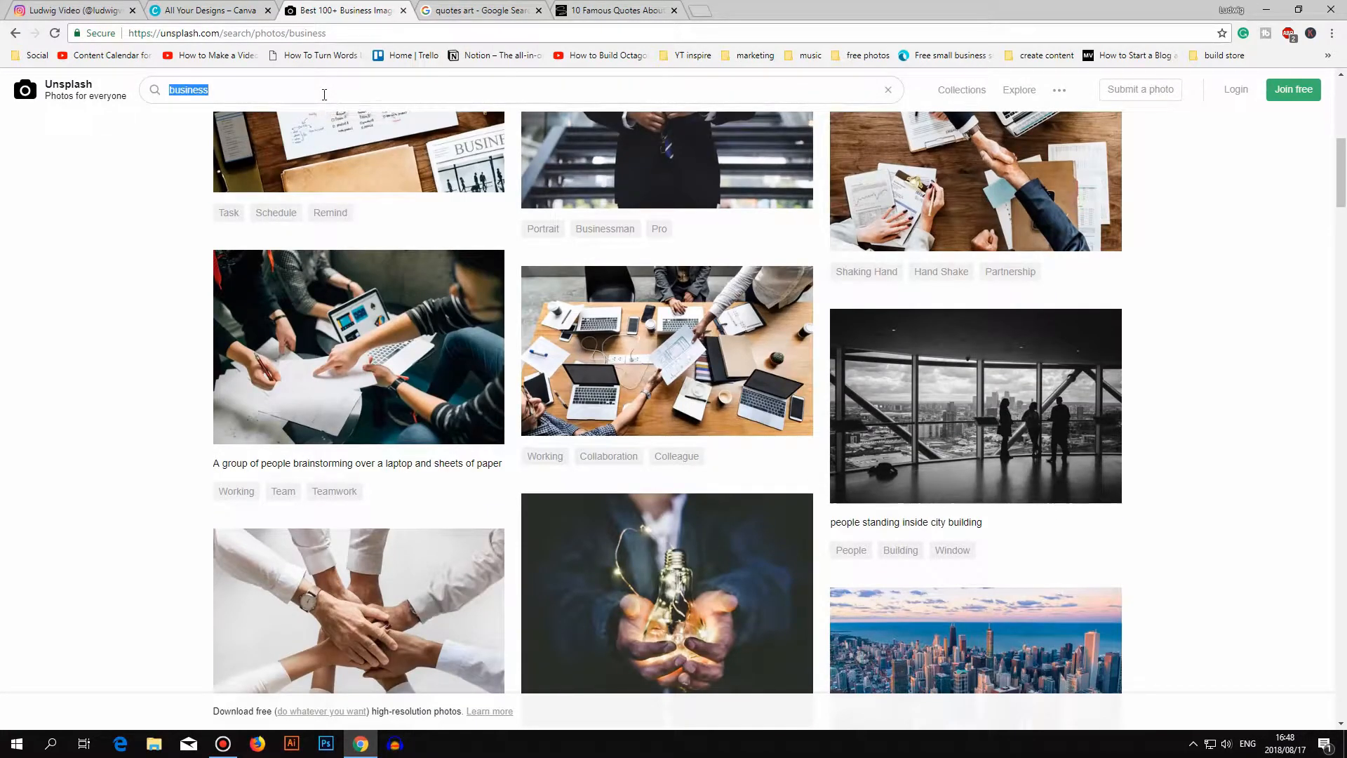
pyautogui.write('art')
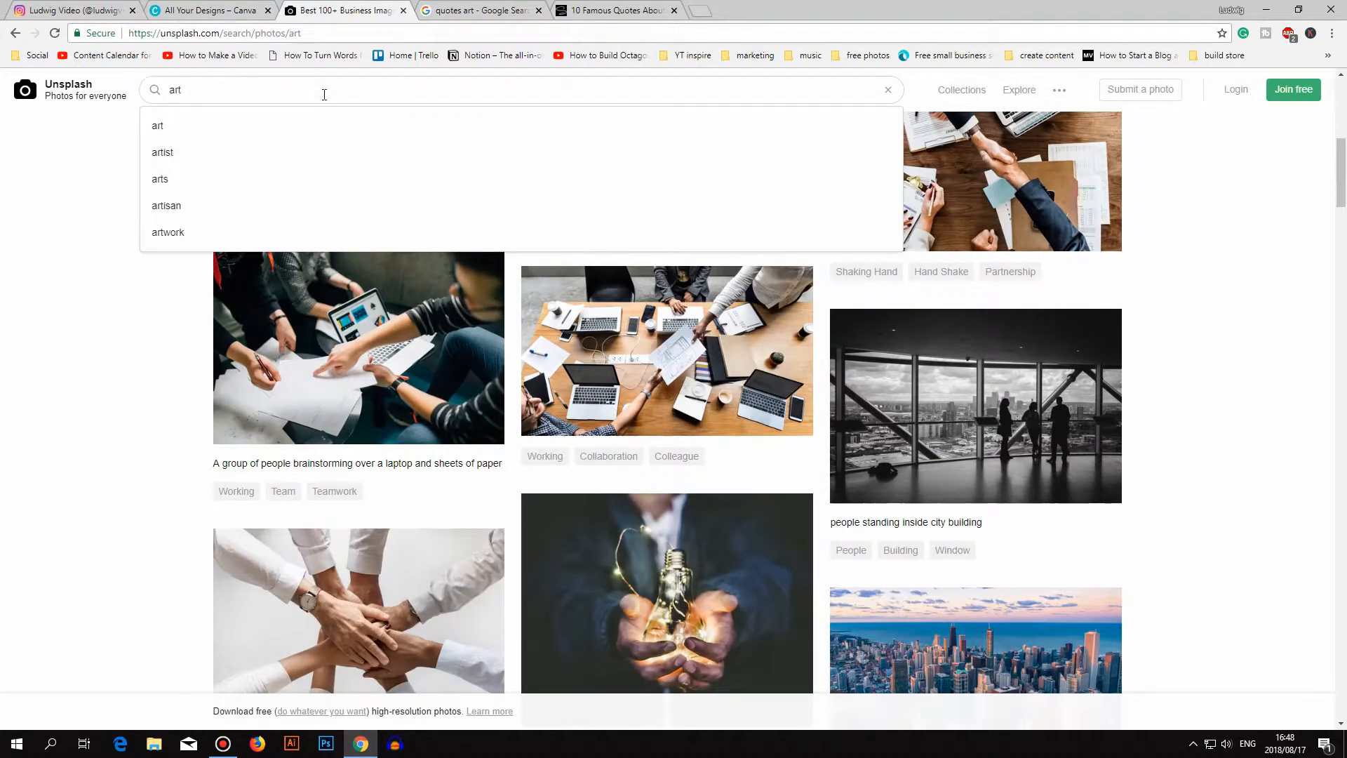
pyautogui.press('Return')
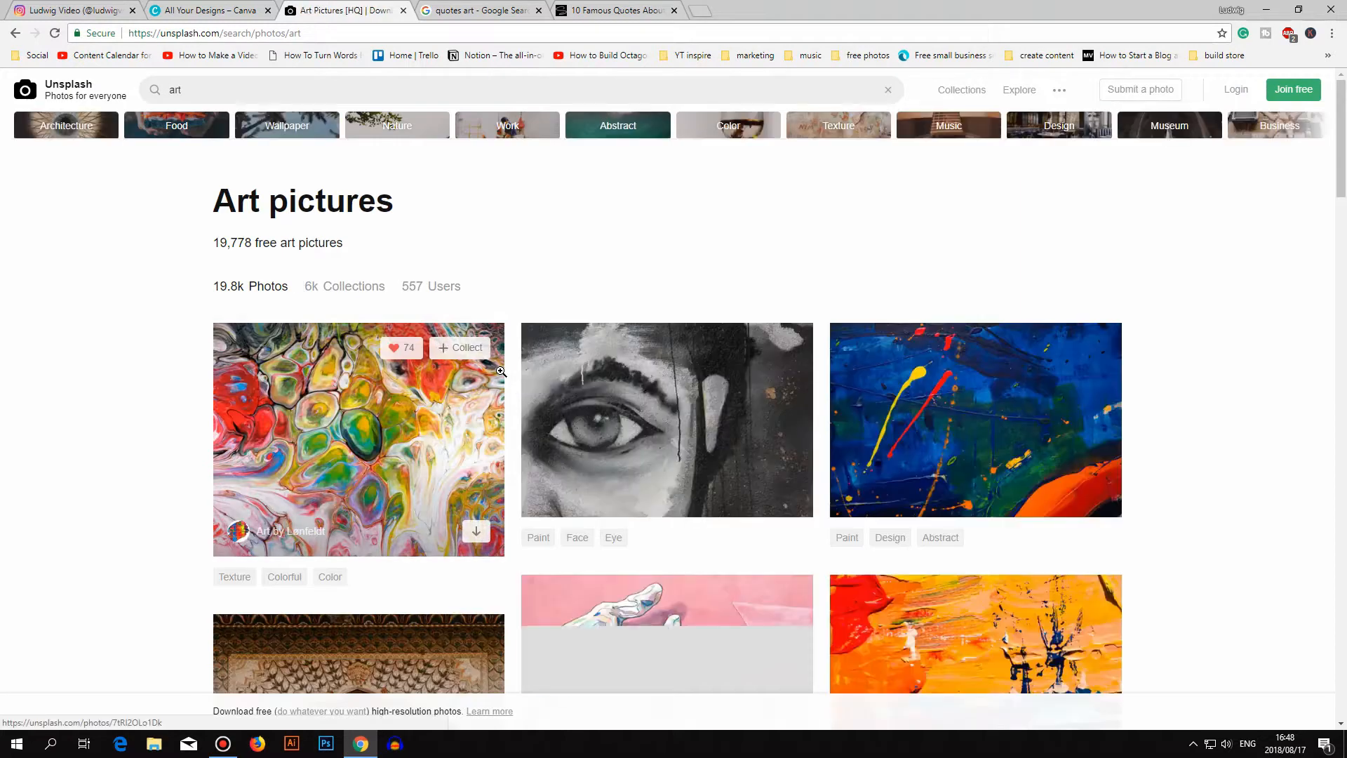
pyautogui.scroll(-9, 612, 397)
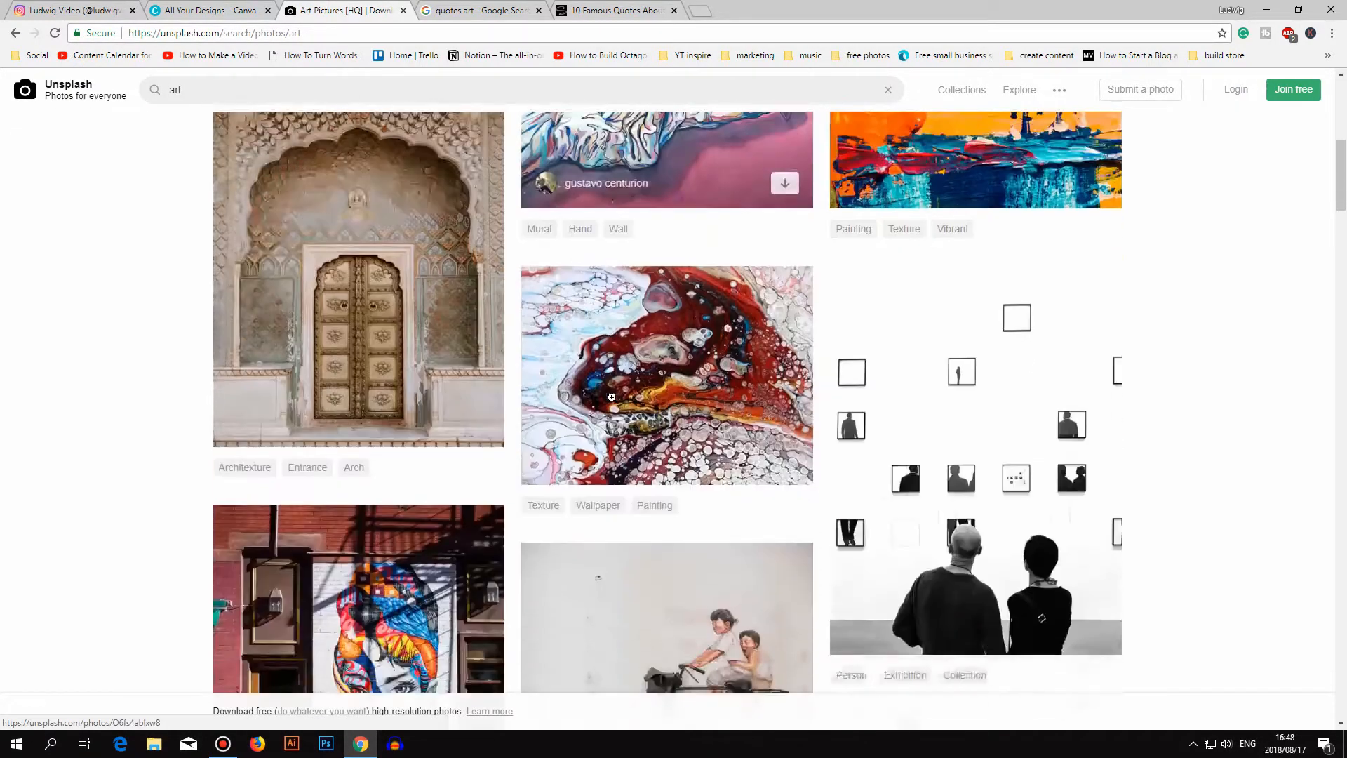
pyautogui.scroll(3, 612, 397)
pyautogui.scroll(-8, 612, 397)
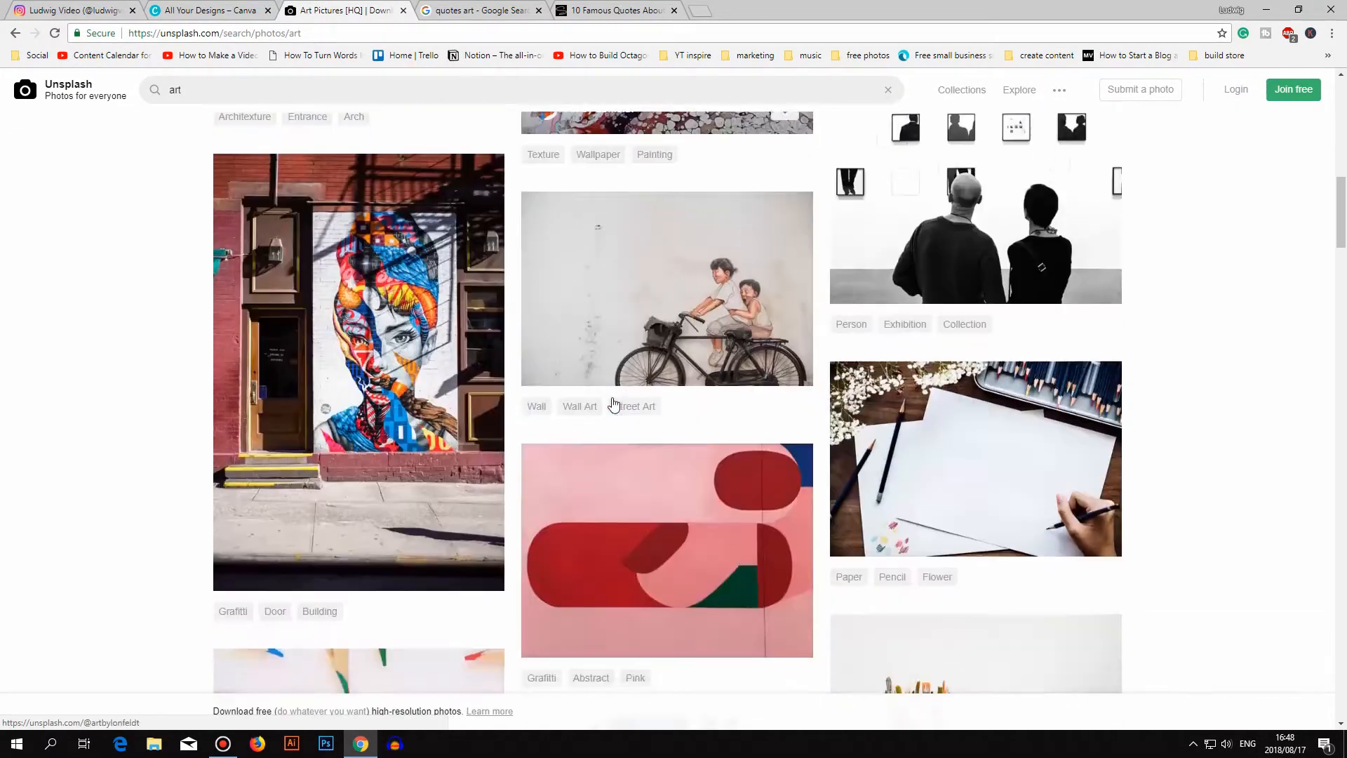
pyautogui.scroll(-1, 614, 402)
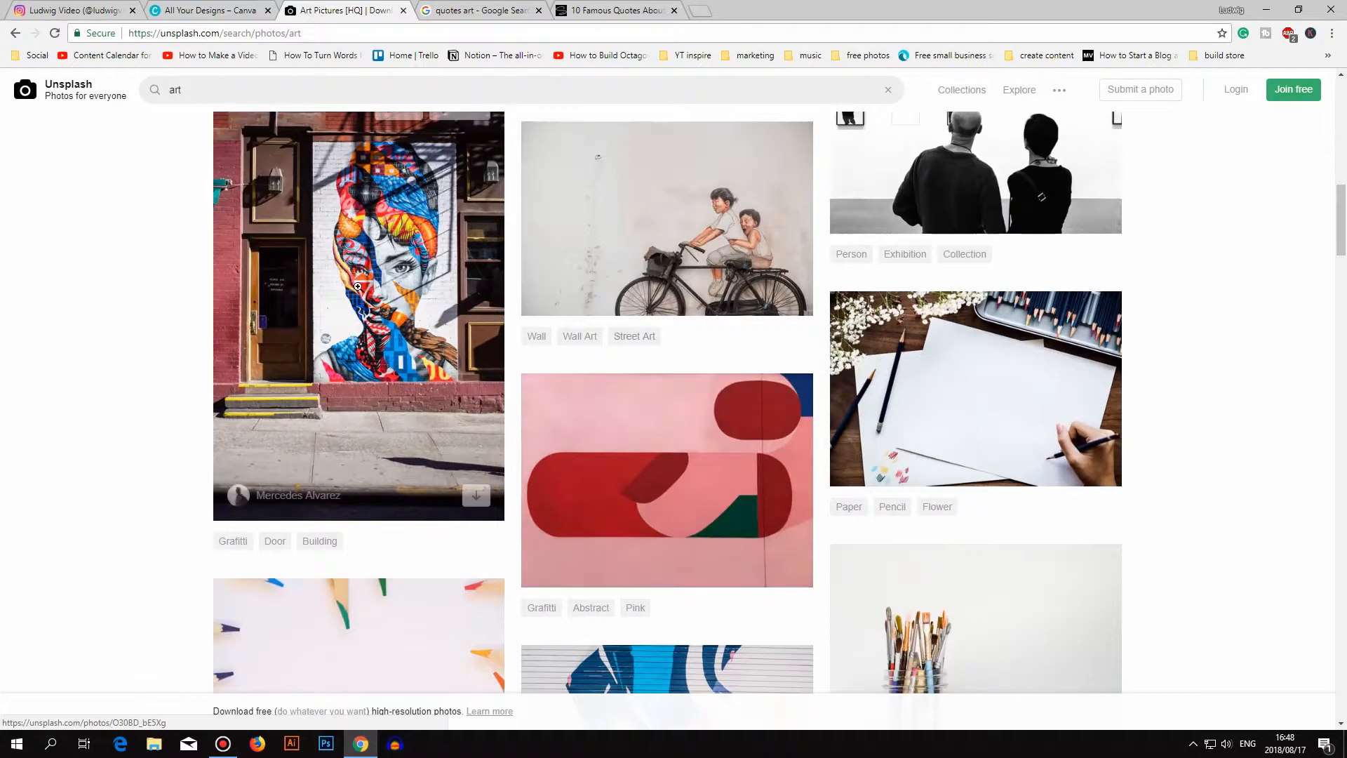
pyautogui.click(410, 334)
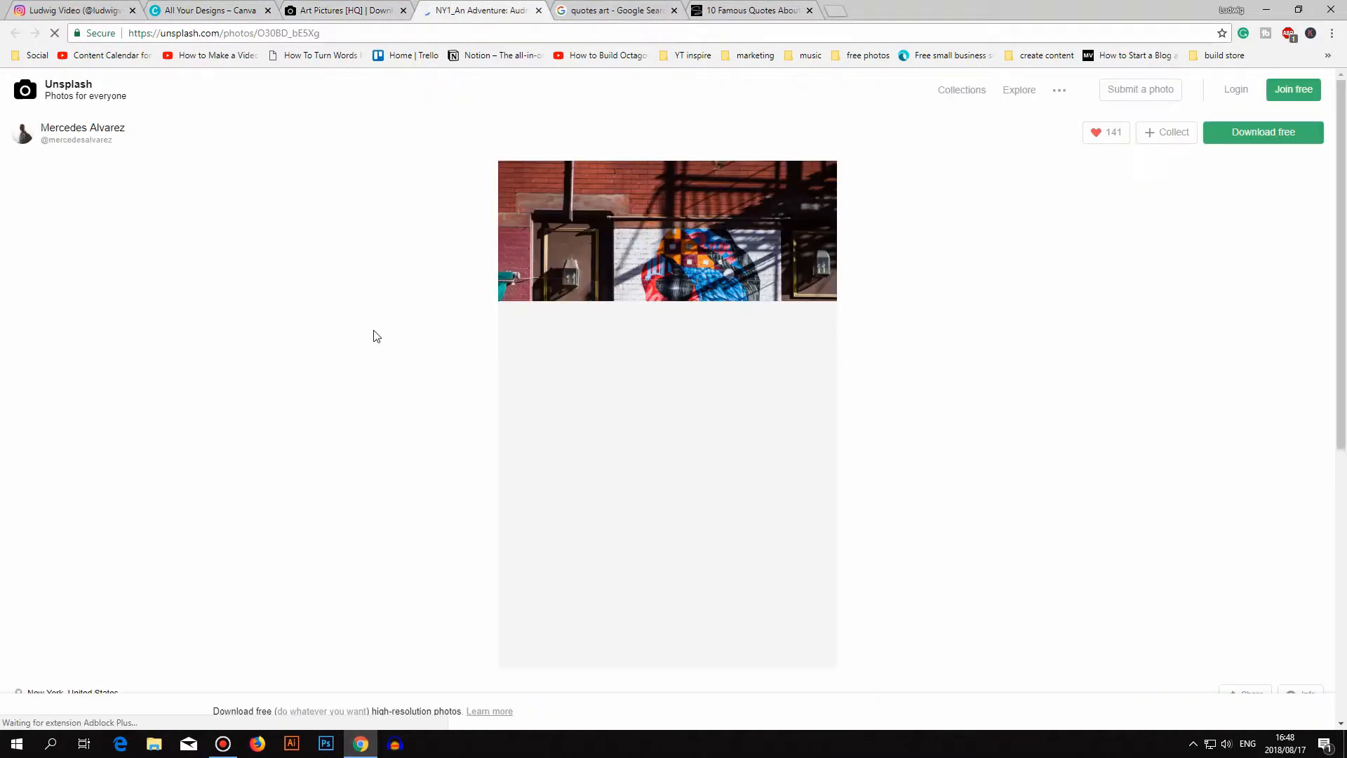
# - Save the mural photo as a JPEG image in the tt folder on the desktop, keeping the suggested file name
pyautogui.rightClick(635, 287)
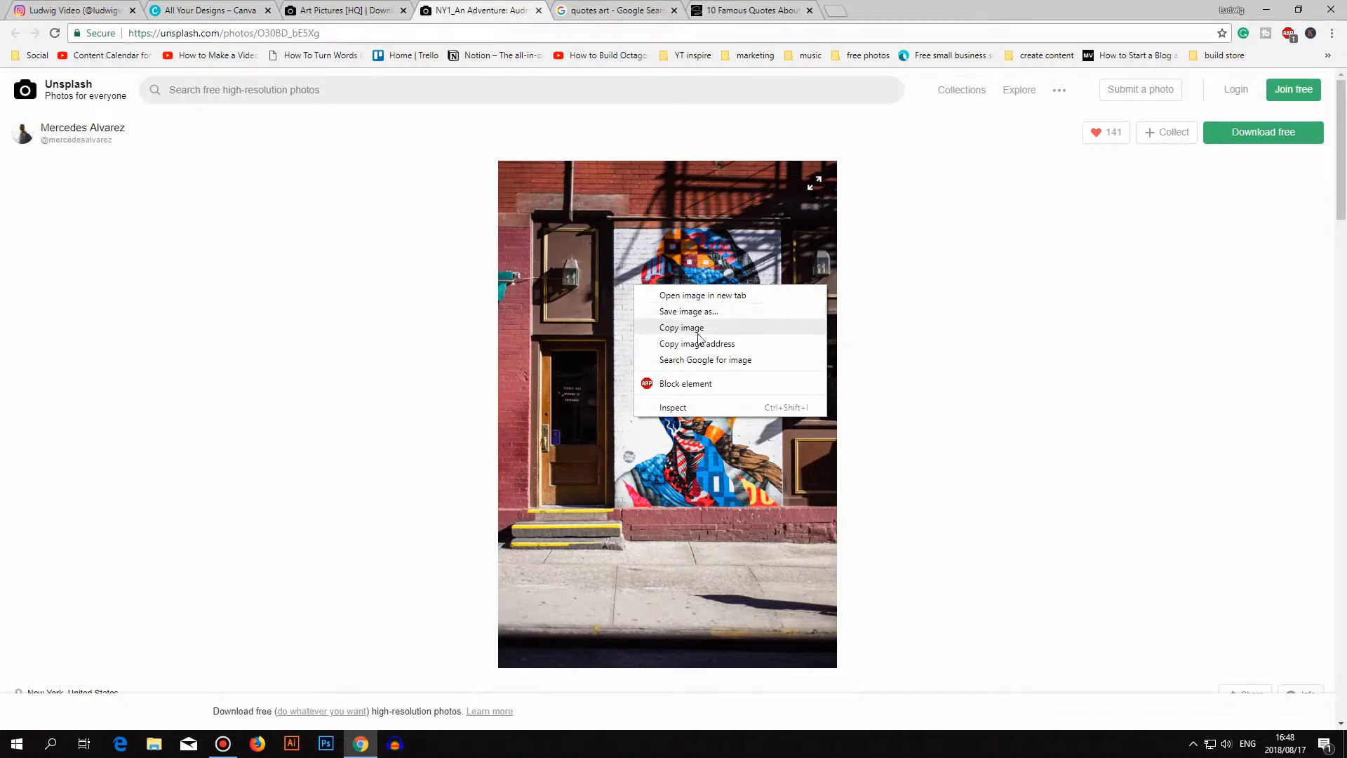
pyautogui.click(702, 312)
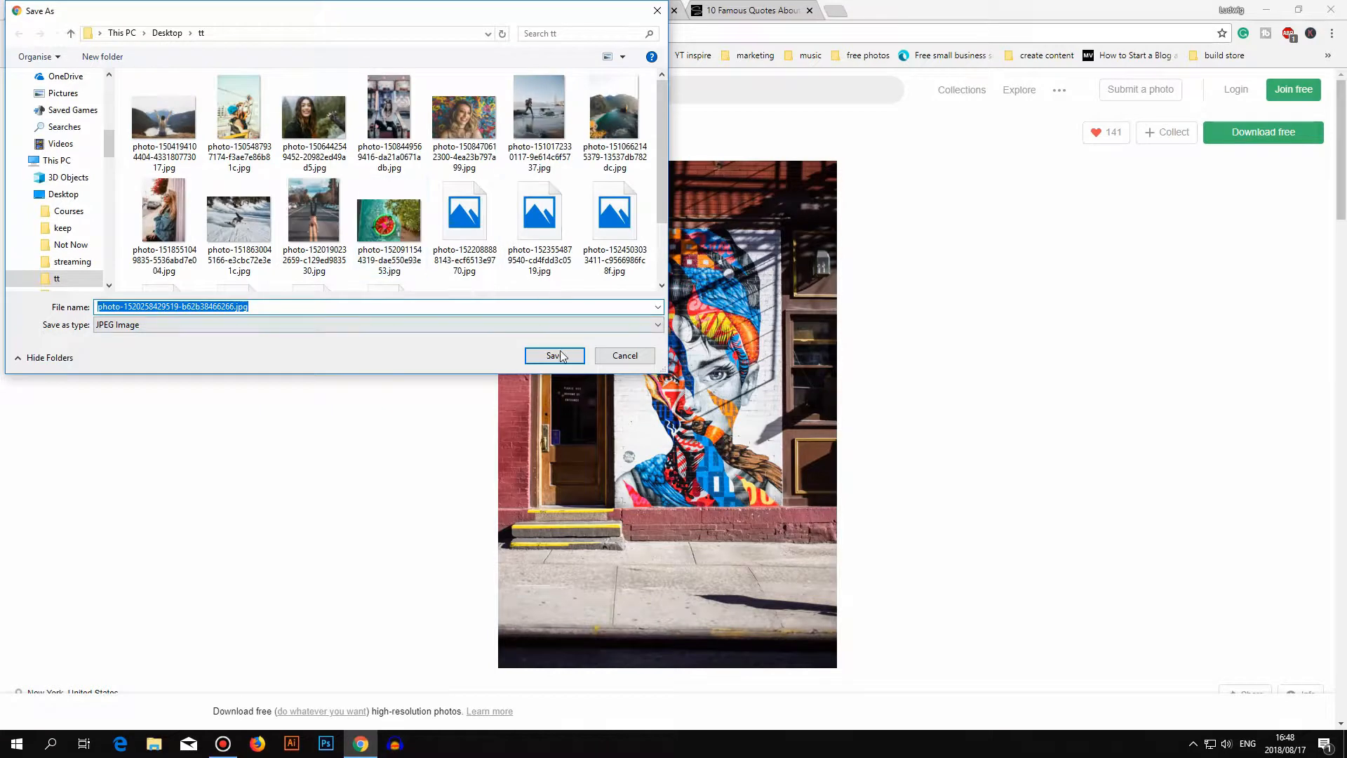
pyautogui.click(551, 355)
# - Copy the Henri Matisse quote "Creativity takes courage" from the TwistedSifter article on famous art quotes
pyautogui.click(596, 11)
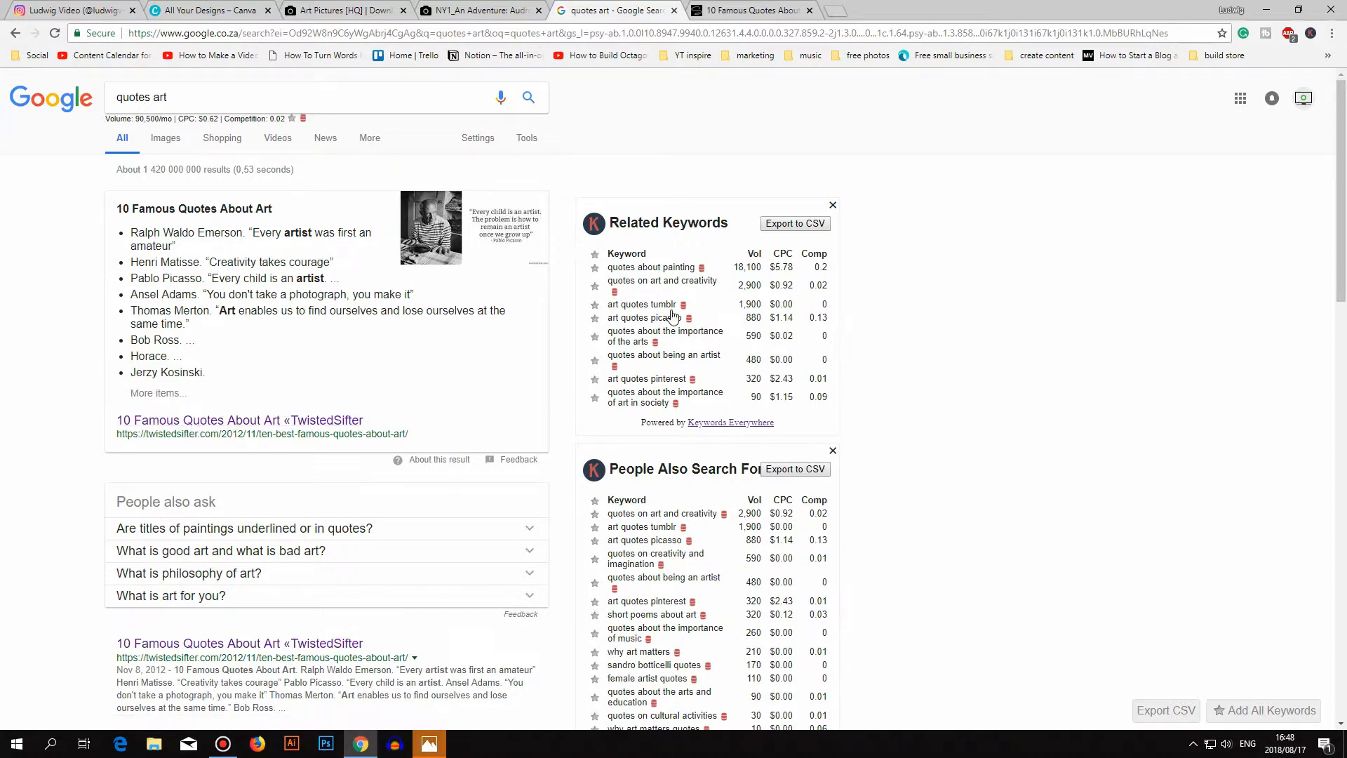
pyautogui.click(730, 10)
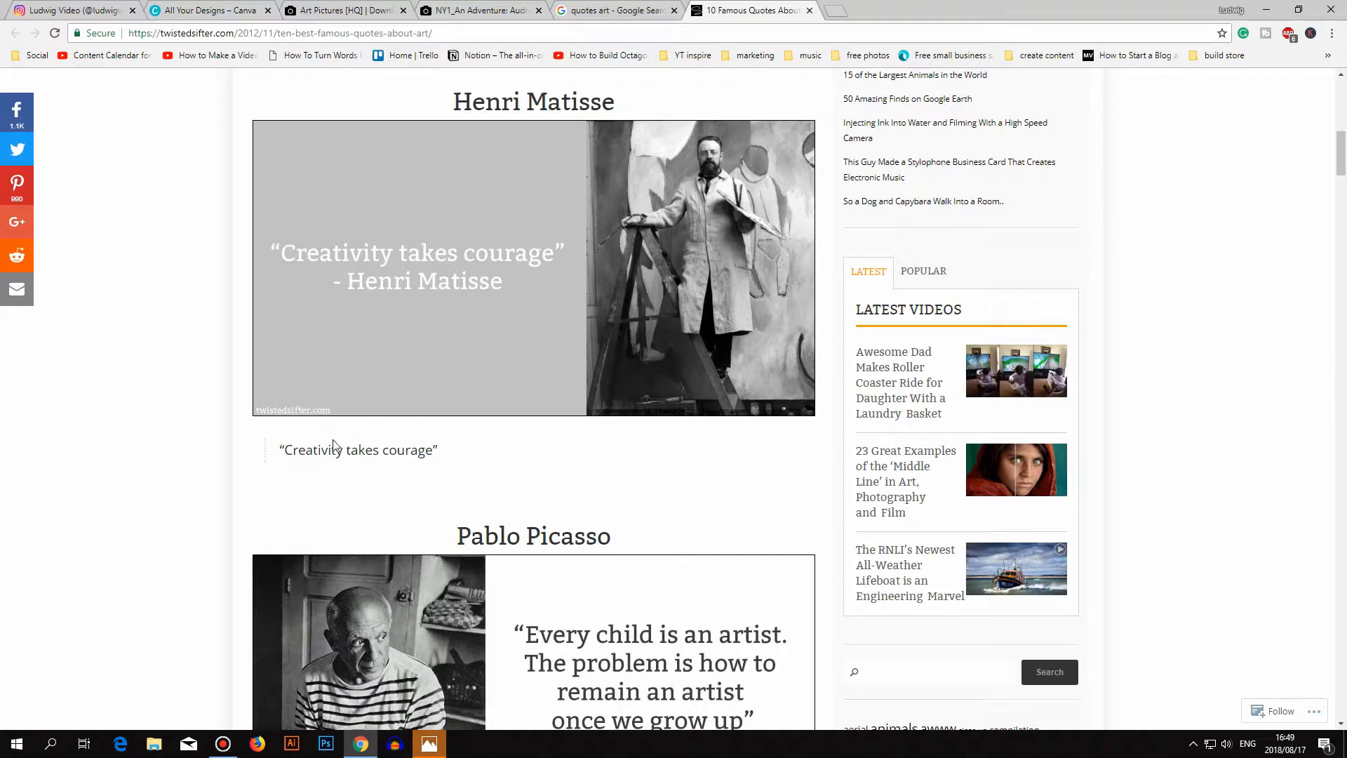
pyautogui.moveTo(287, 452); pyautogui.dragTo(429, 456)
pyautogui.rightClick(421, 452)
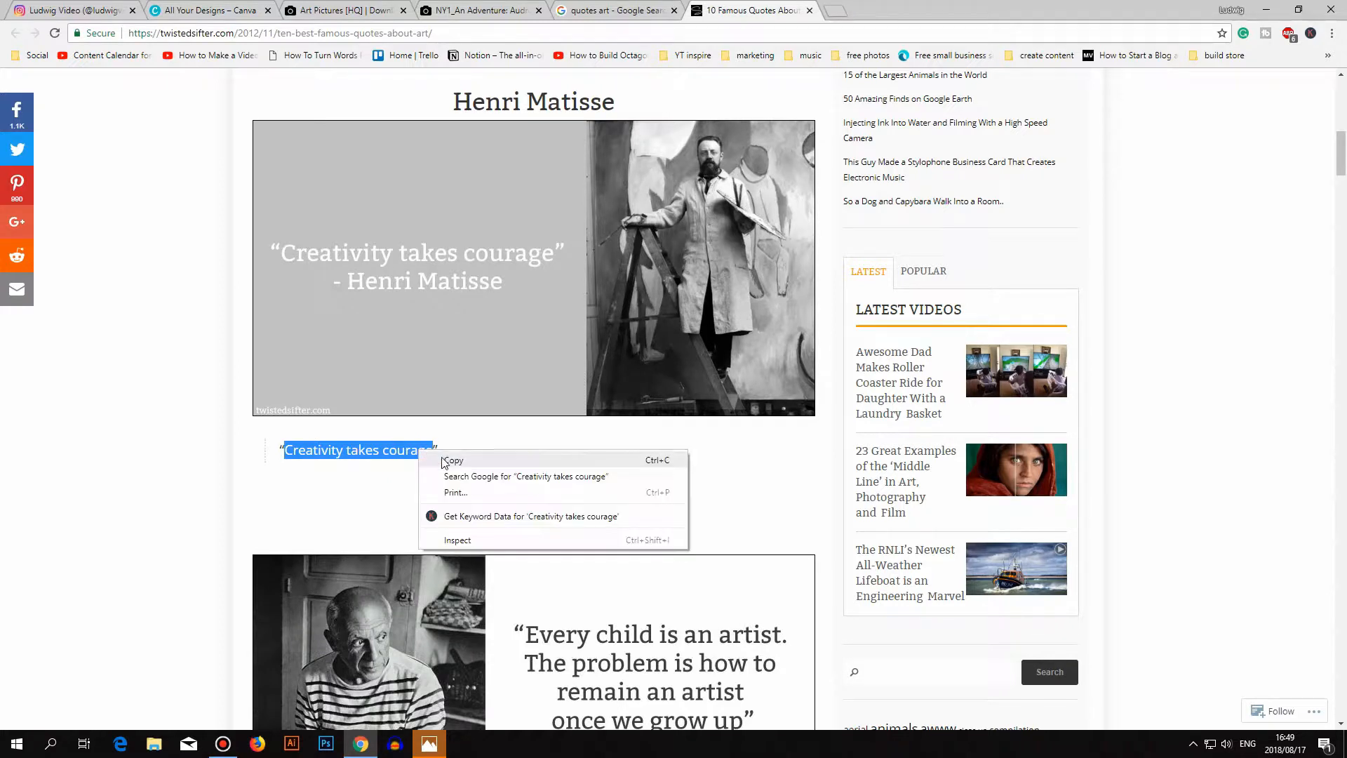
pyautogui.click(455, 464)
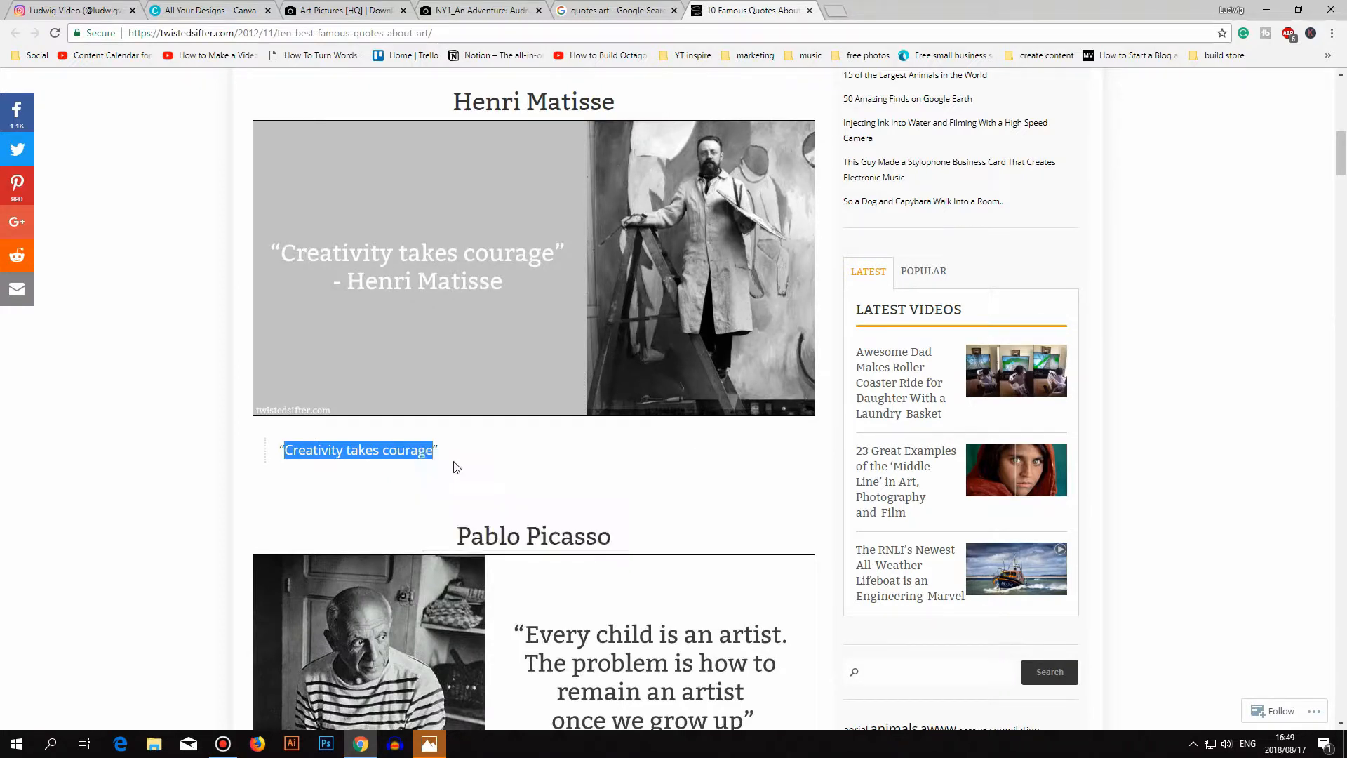
# - Create an Instagram Post design in Canva and apply the free "For whatever we lose" quote layout with the sunset beach photo
pyautogui.click(199, 12)
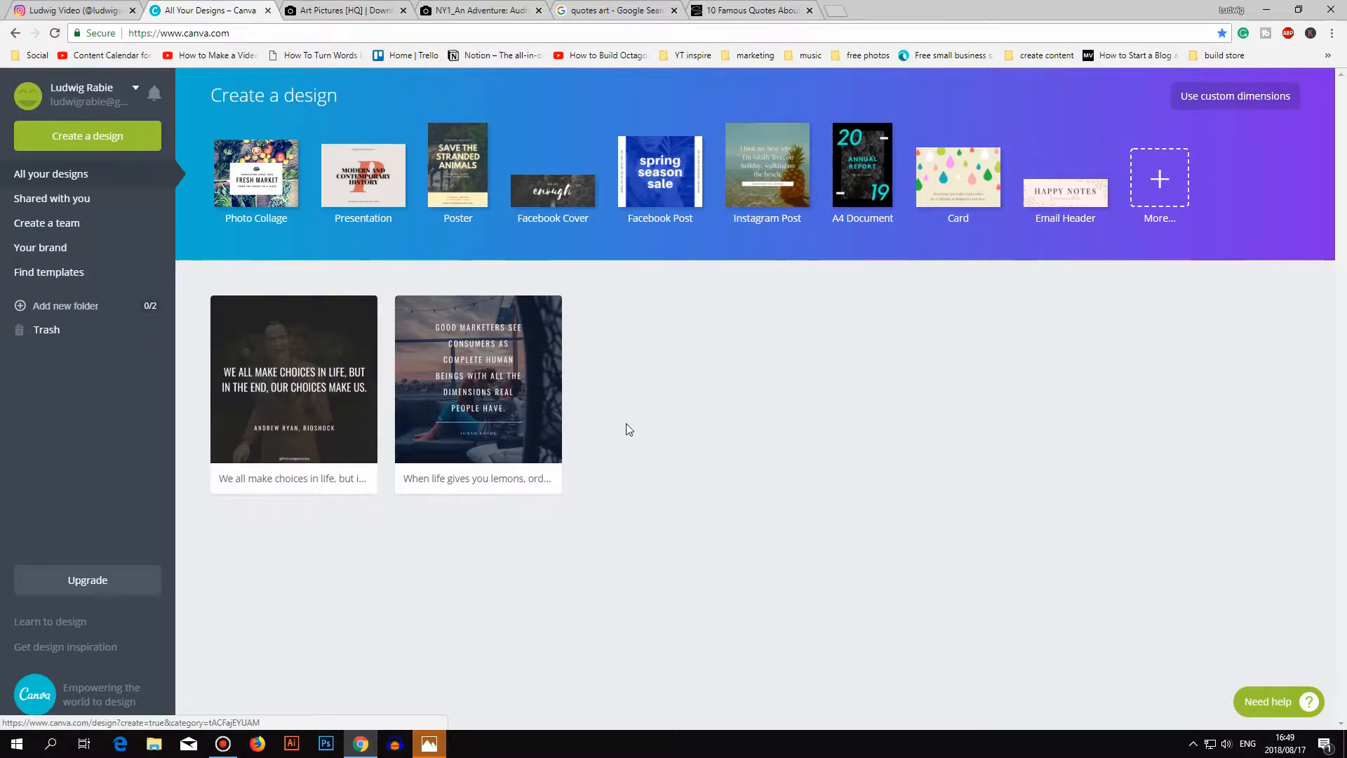
pyautogui.click(764, 173)
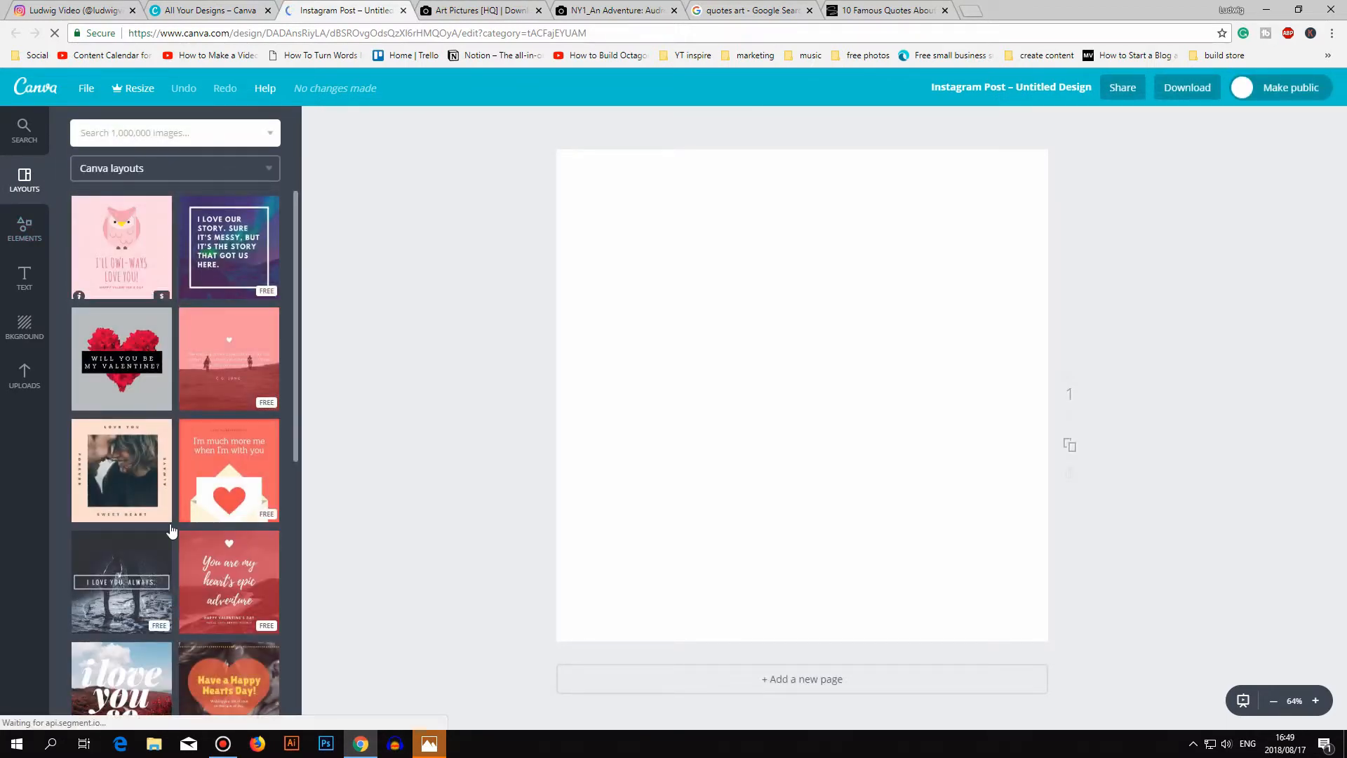
pyautogui.scroll(-10, 198, 509)
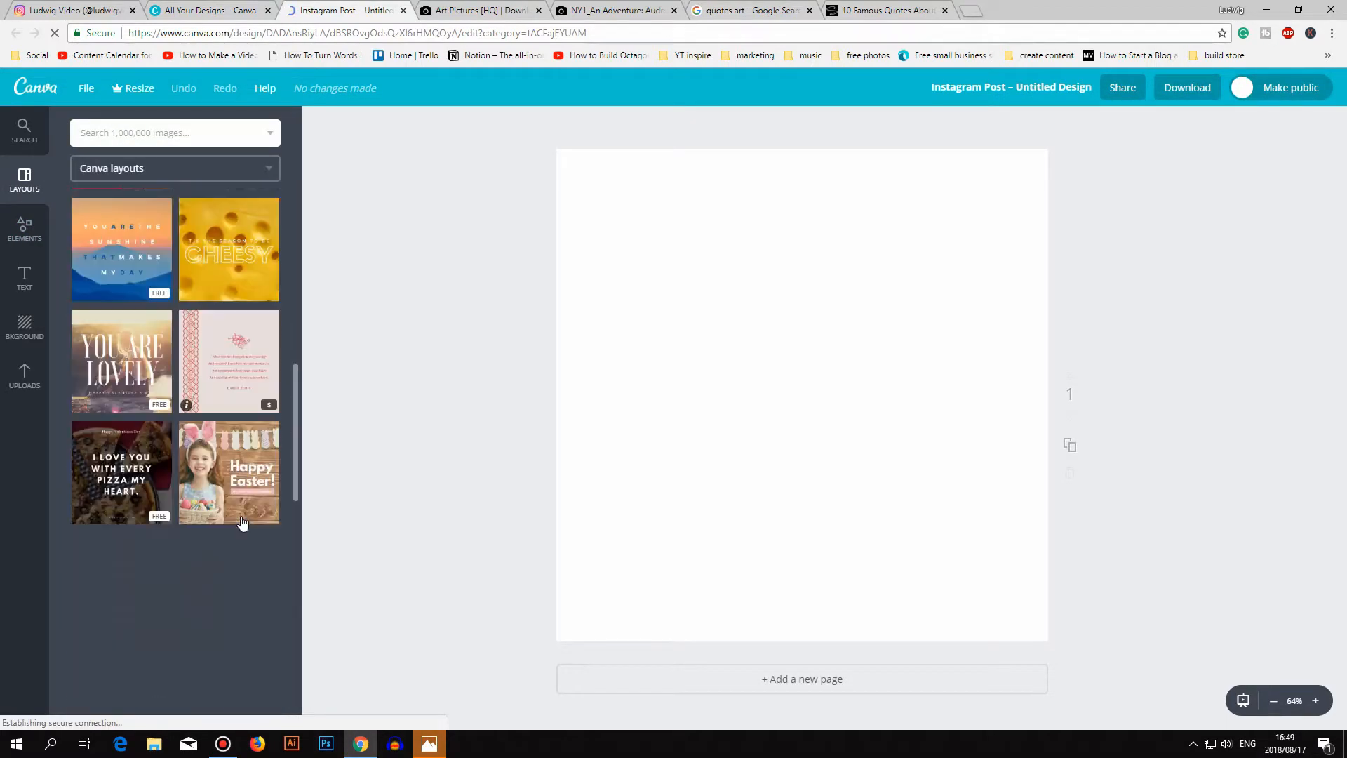
pyautogui.scroll(-12, 239, 477)
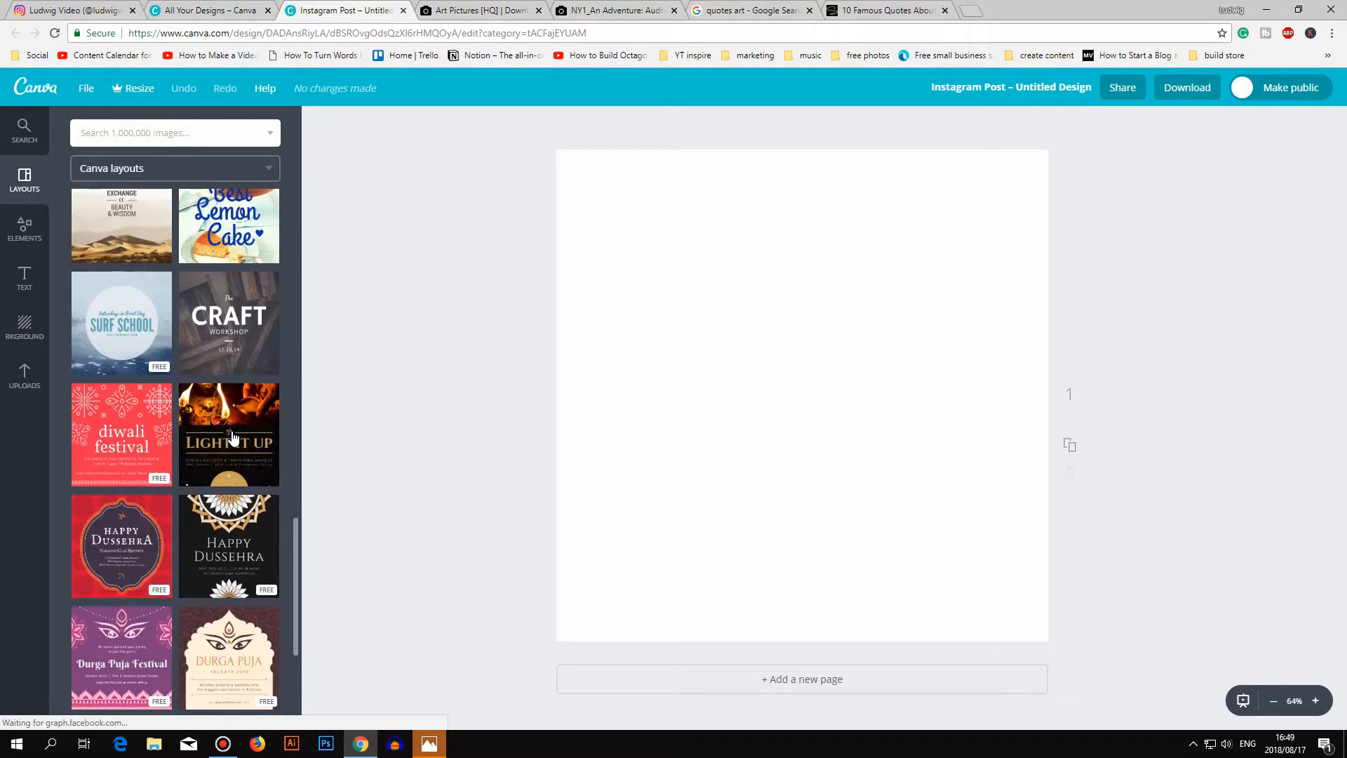
pyautogui.scroll(-10, 238, 436)
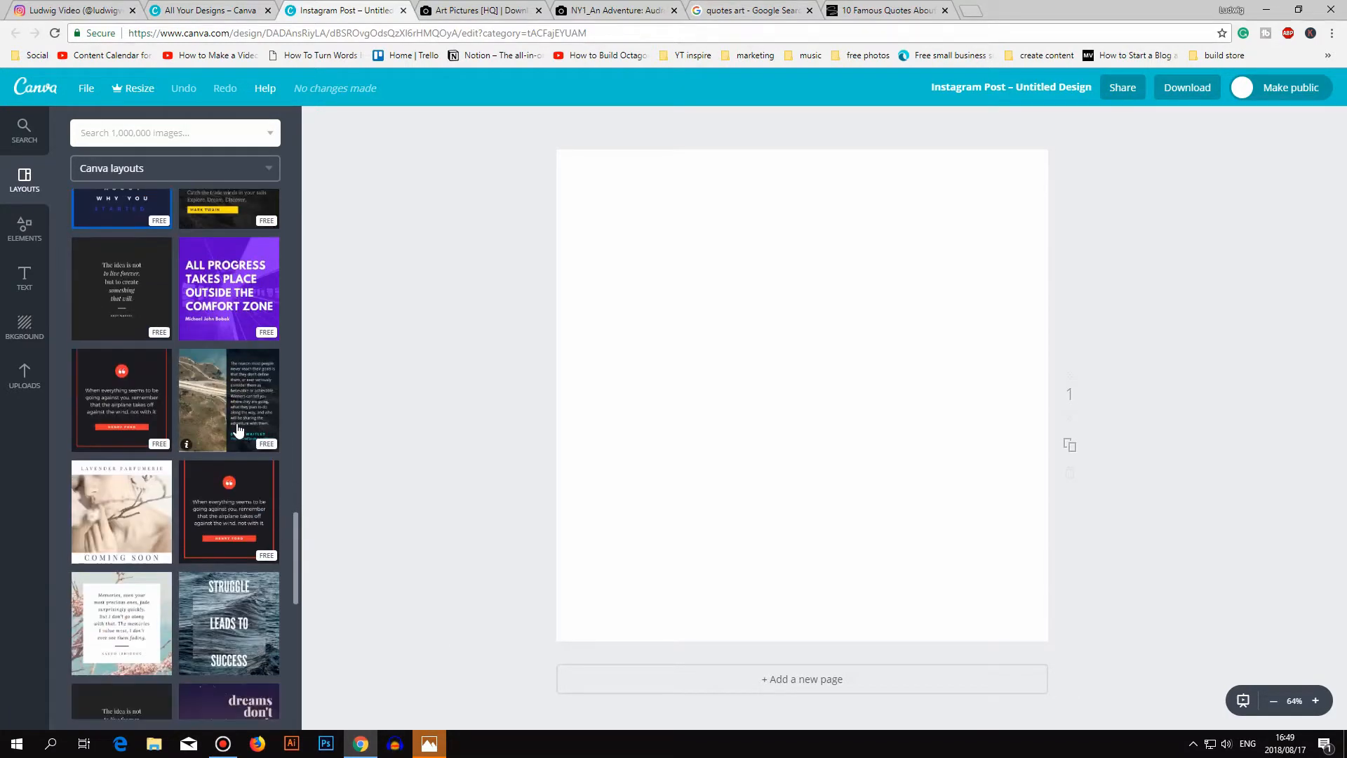
pyautogui.scroll(-8, 239, 429)
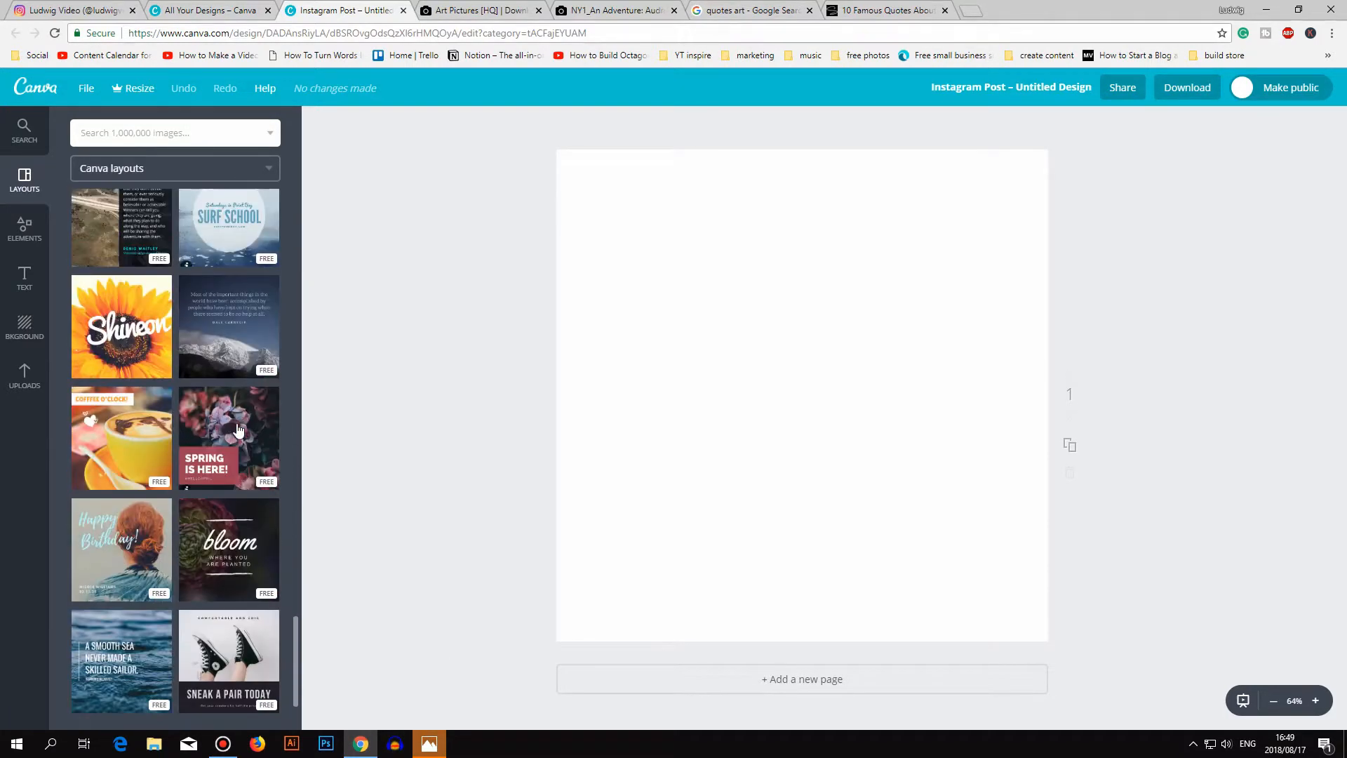
pyautogui.scroll(-10, 239, 430)
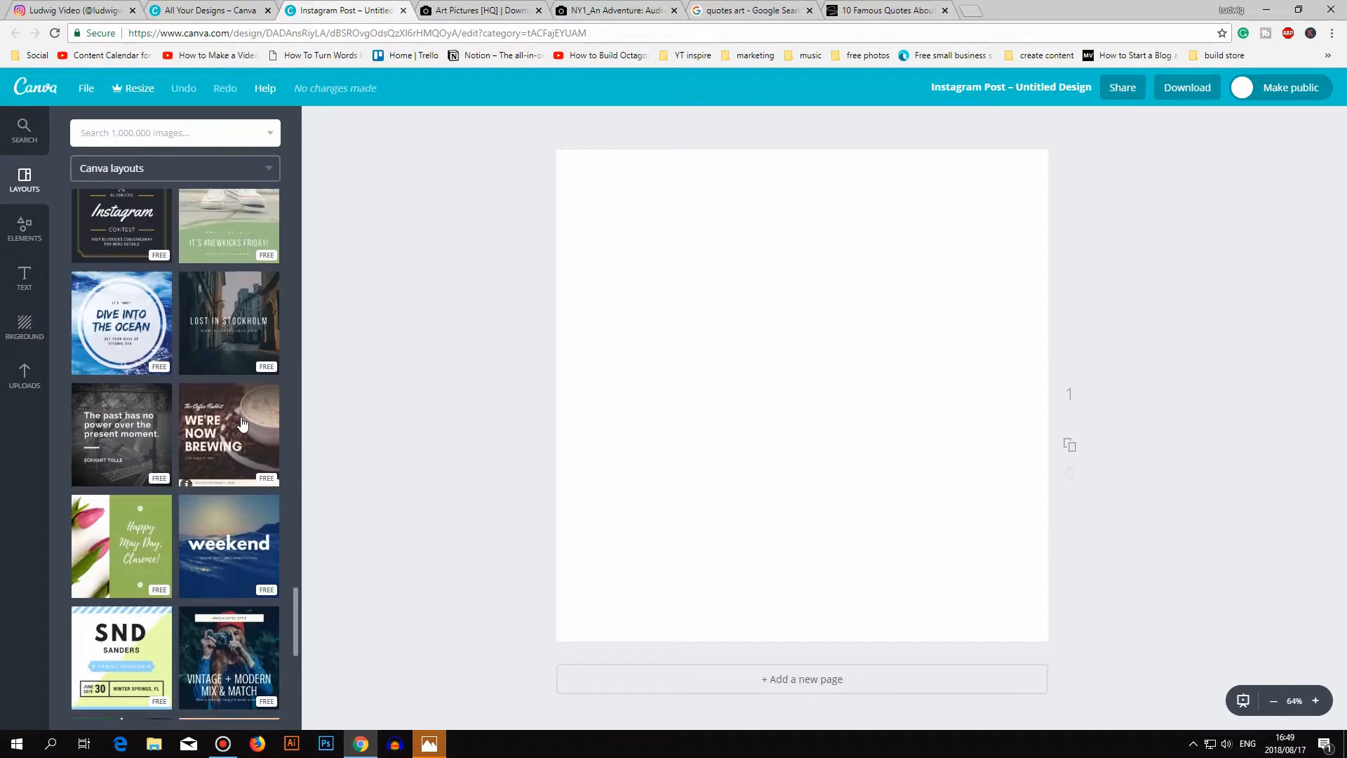
pyautogui.scroll(-10, 242, 423)
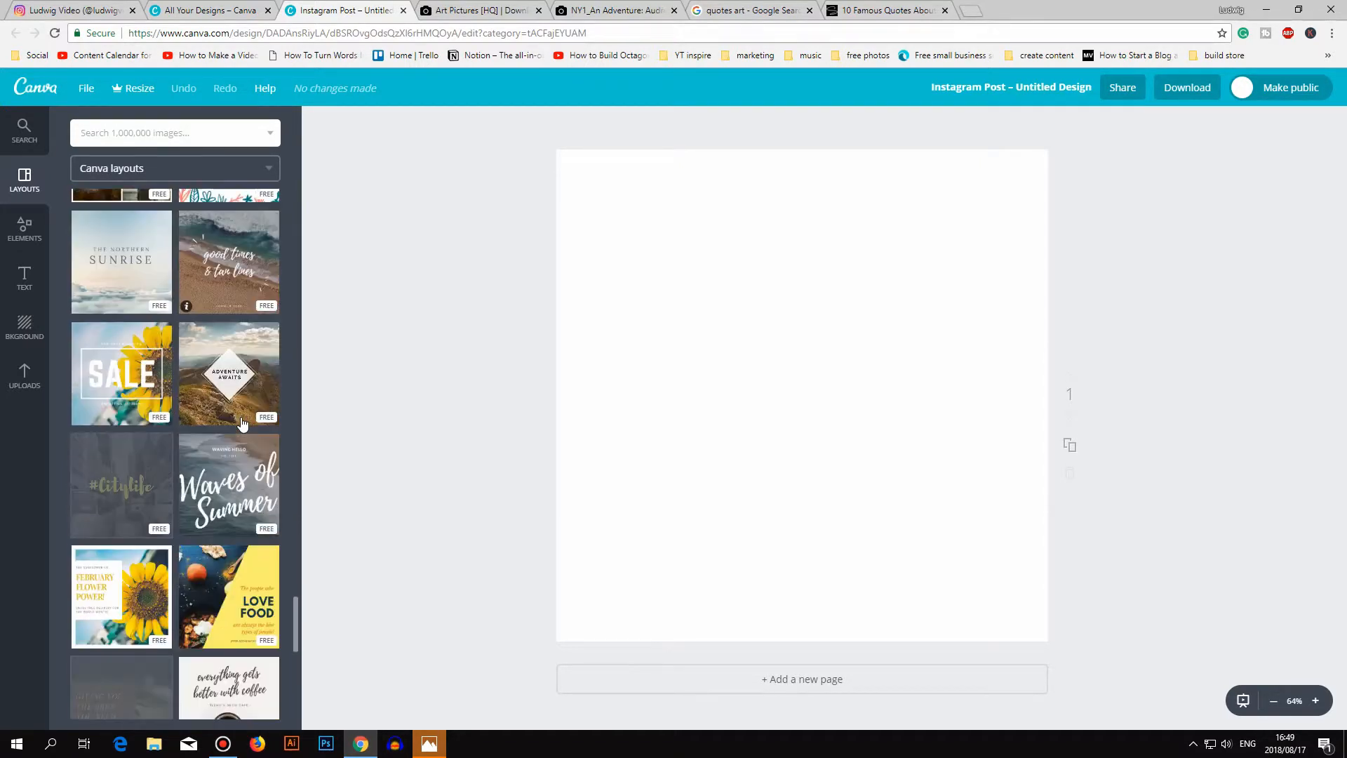
pyautogui.scroll(-5, 242, 423)
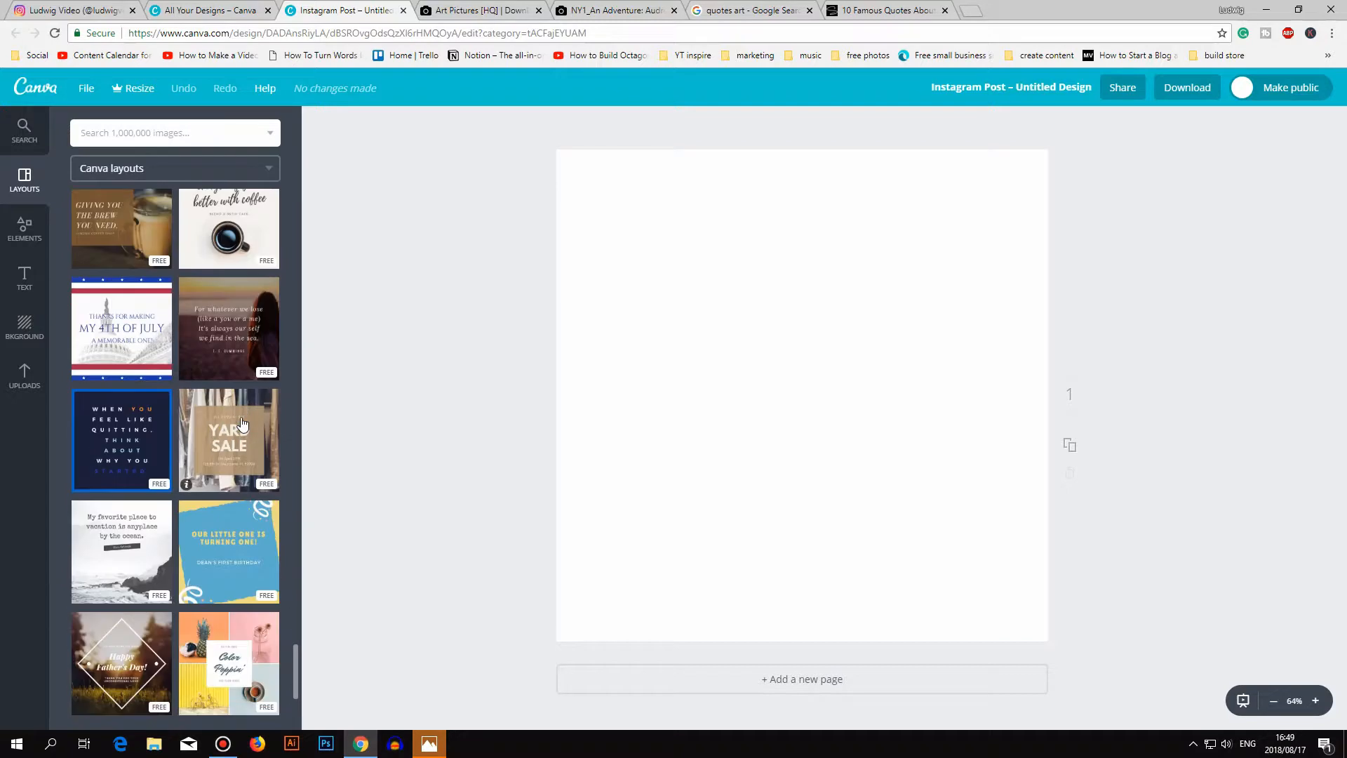
pyautogui.click(244, 366)
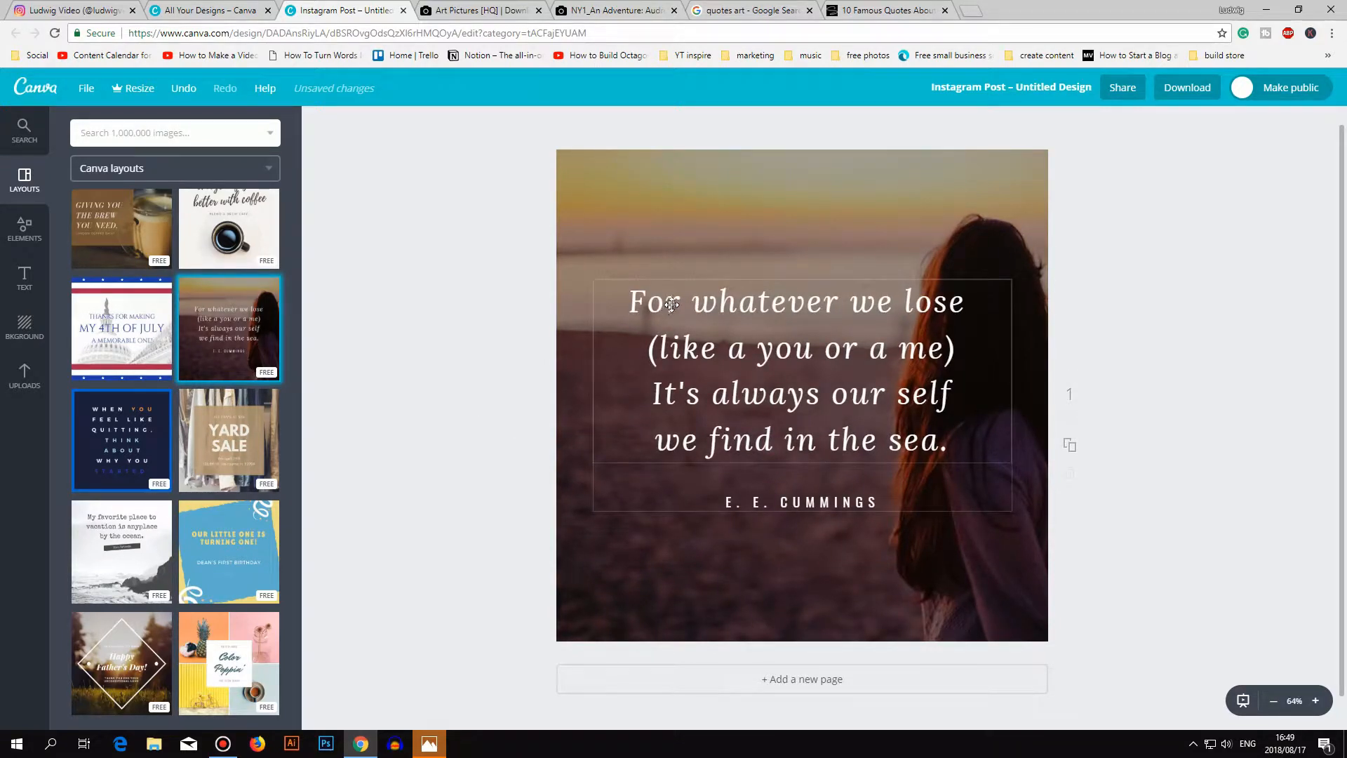
# - Replace the layout's main quote text with "Creativity takes courage"
pyautogui.click(672, 304)
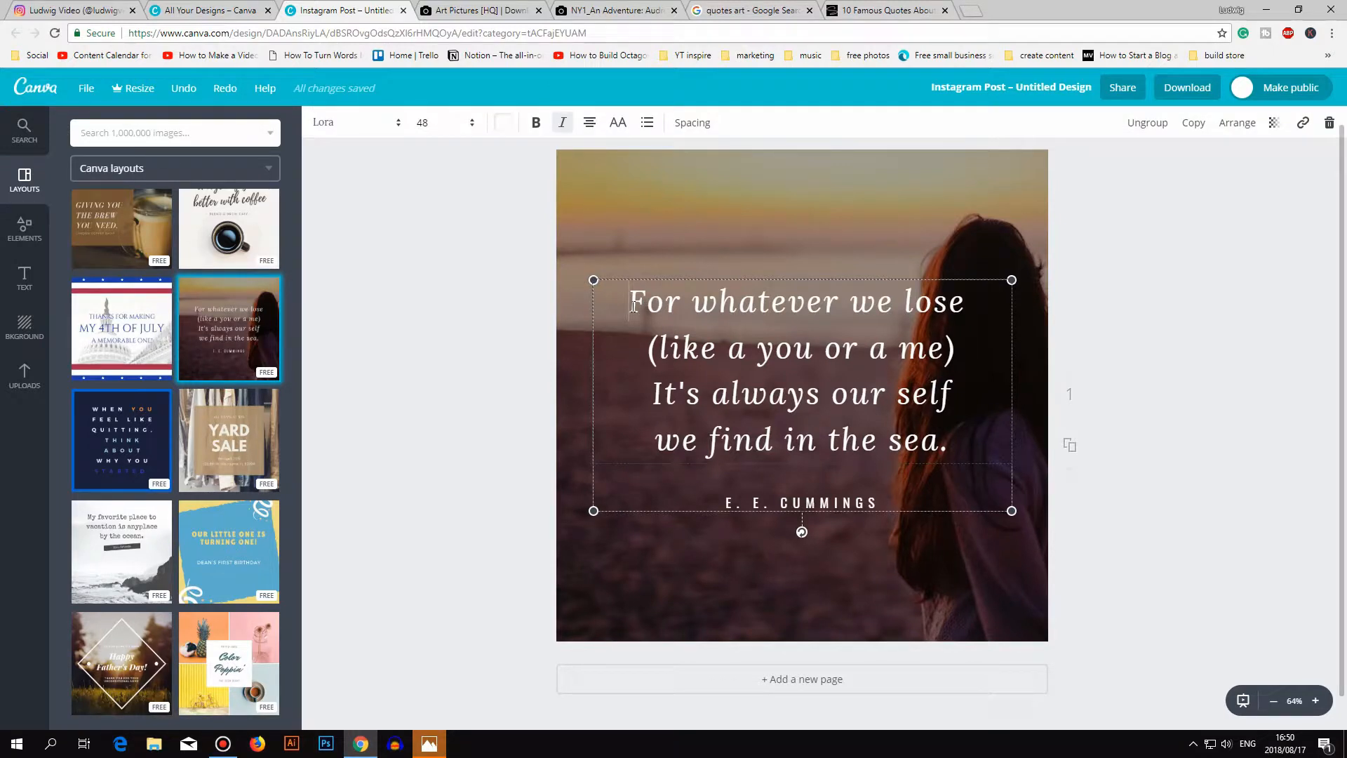
pyautogui.doubleClick(634, 306)
pyautogui.write('Creativity takes courage')
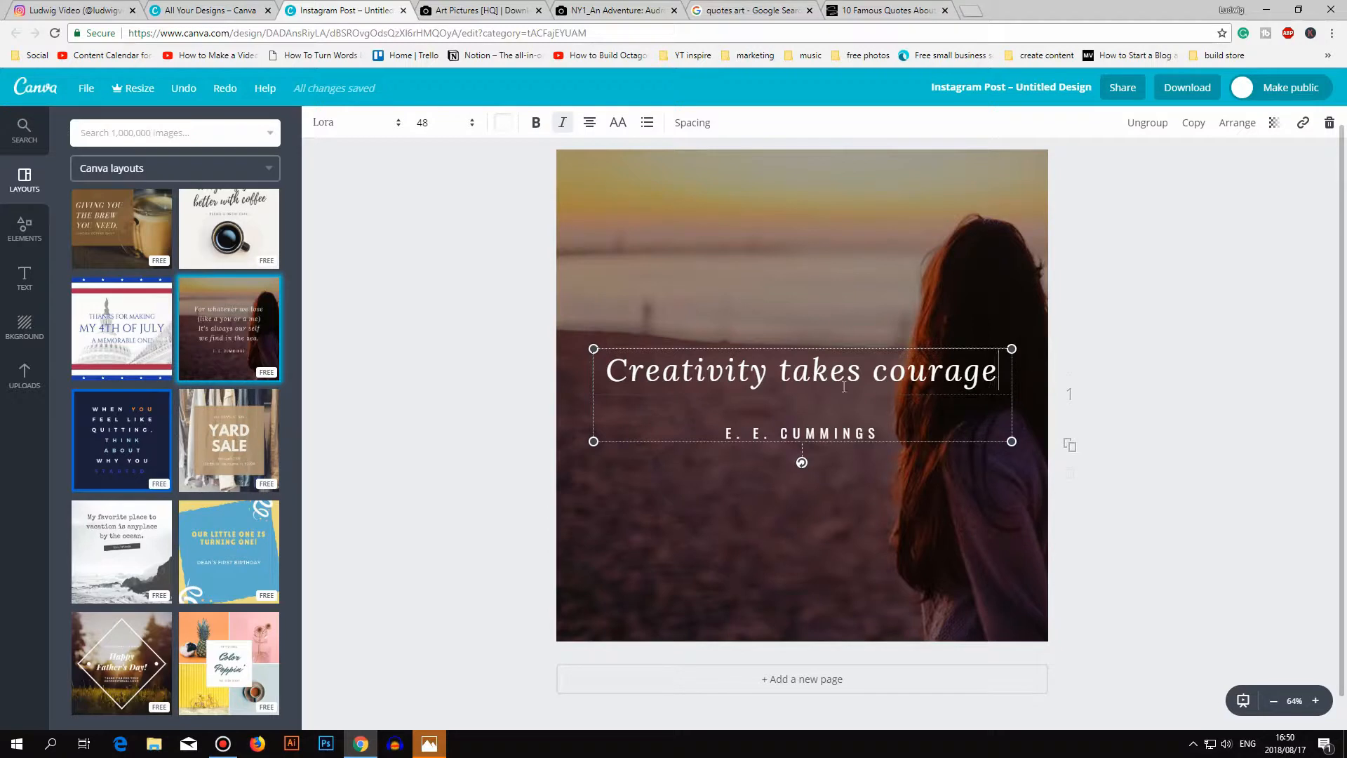
# - Replace the layout's author name with Henri Matisse, copied from the quotes article, and move the quote text group slightly lower
pyautogui.click(870, 10)
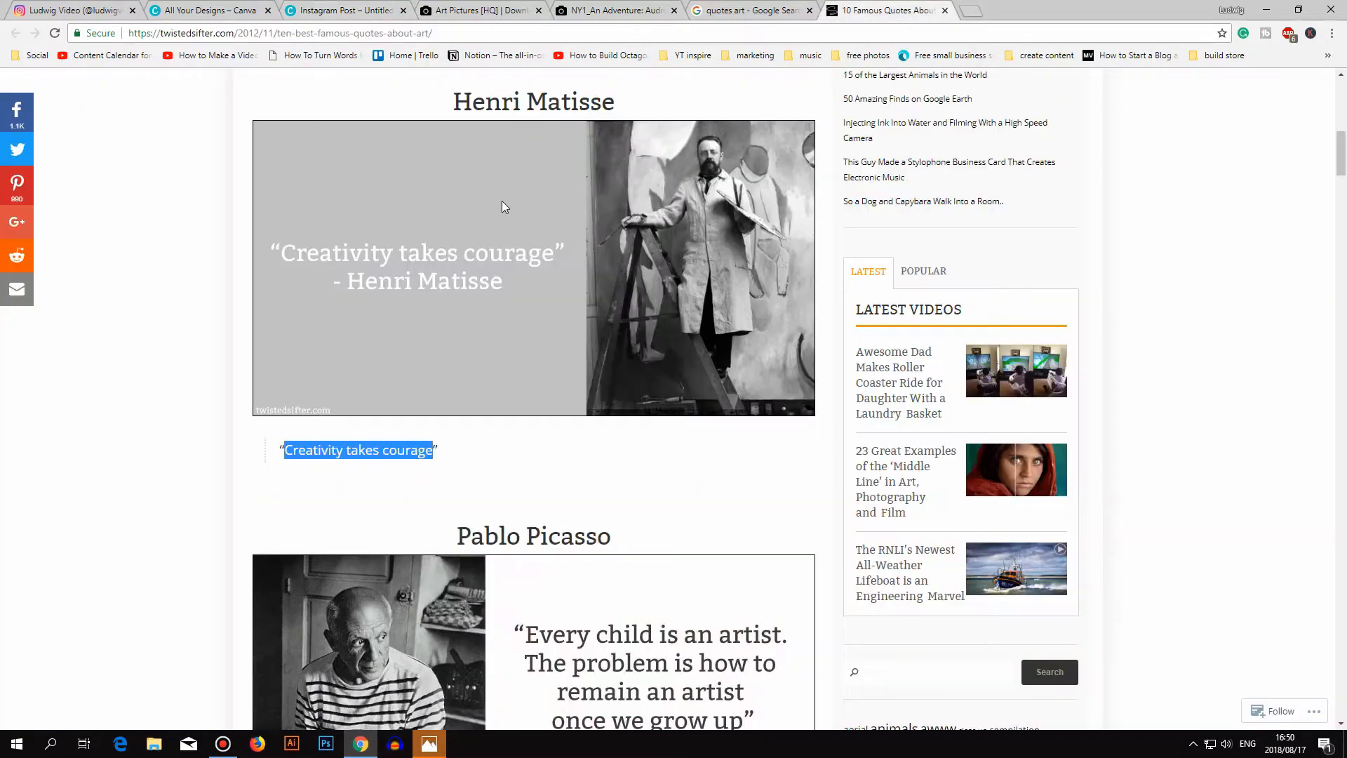
pyautogui.moveTo(457, 103); pyautogui.dragTo(640, 119)
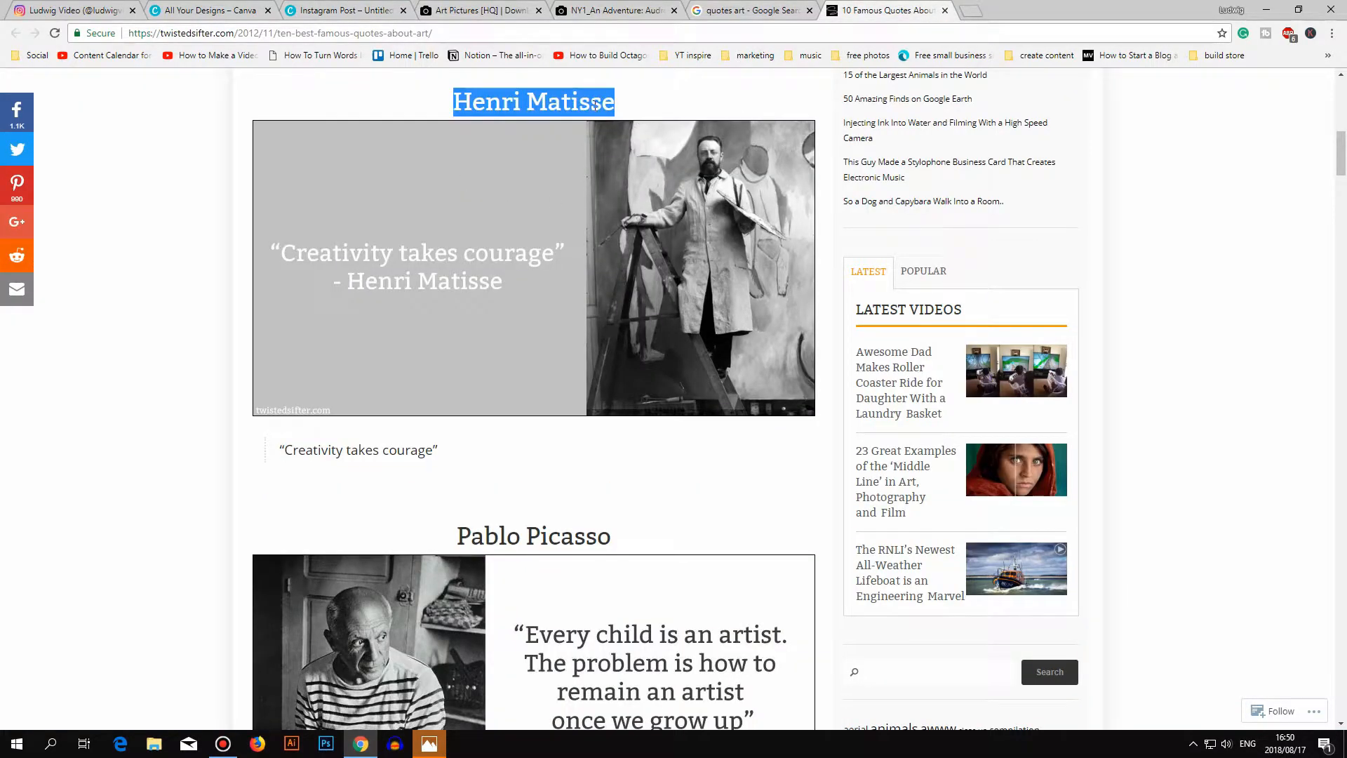
pyautogui.rightClick(595, 105)
pyautogui.click(667, 114)
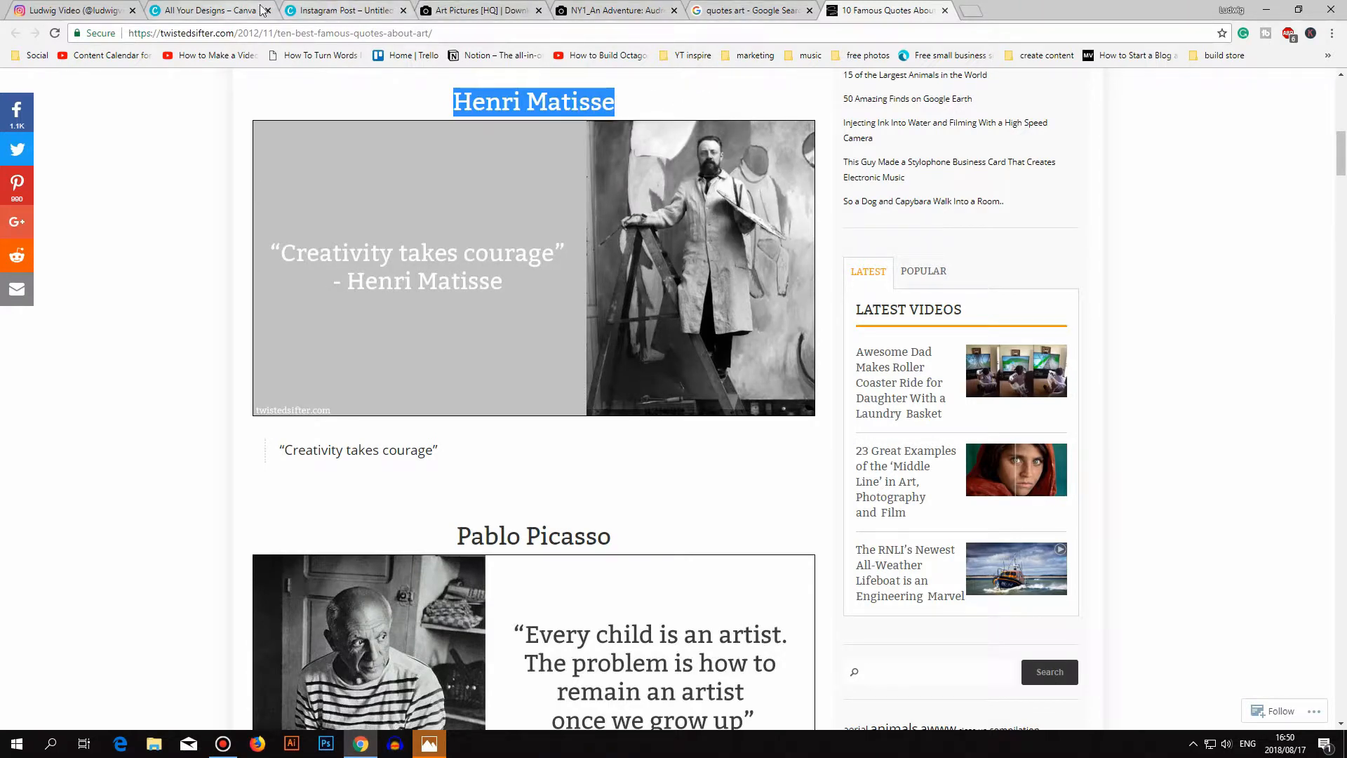
pyautogui.click(337, 10)
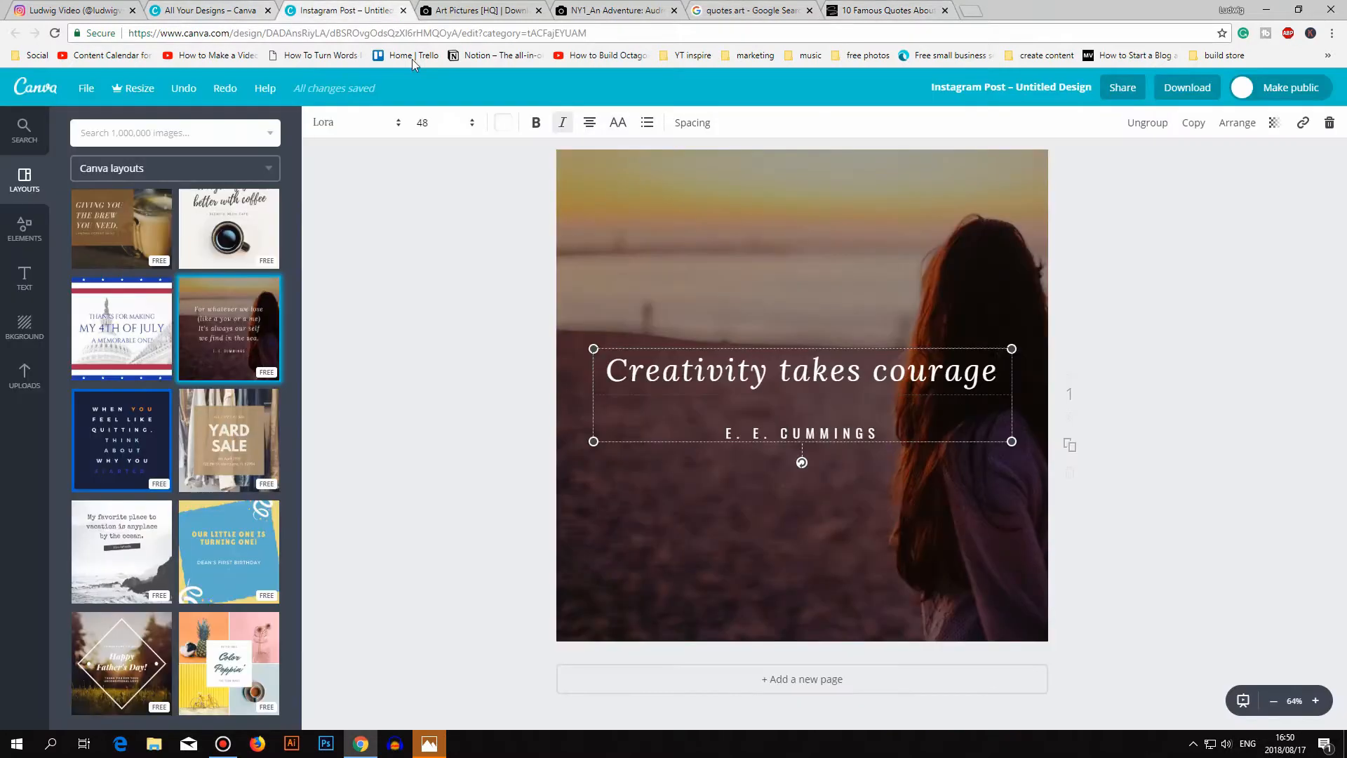
pyautogui.tripleClick(794, 431)
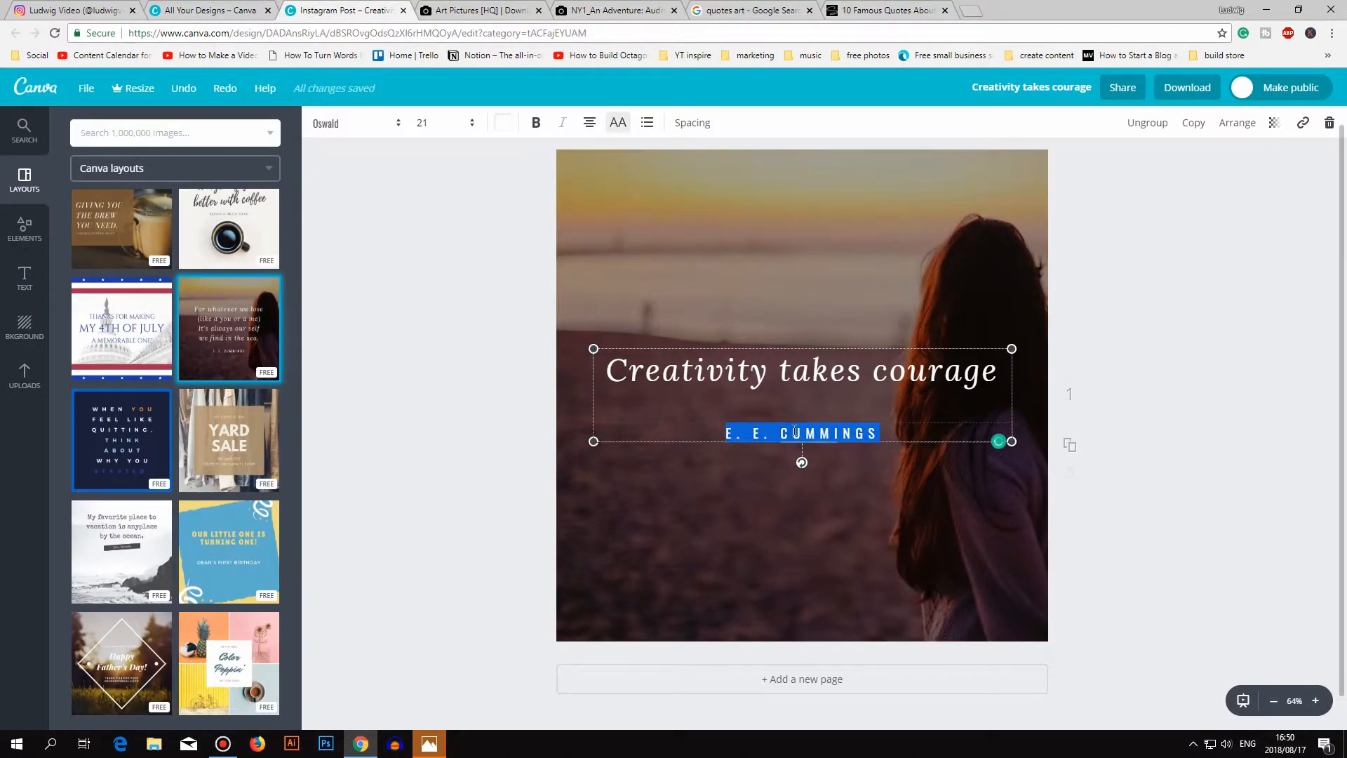
pyautogui.hotkey('ctrl', 'v')
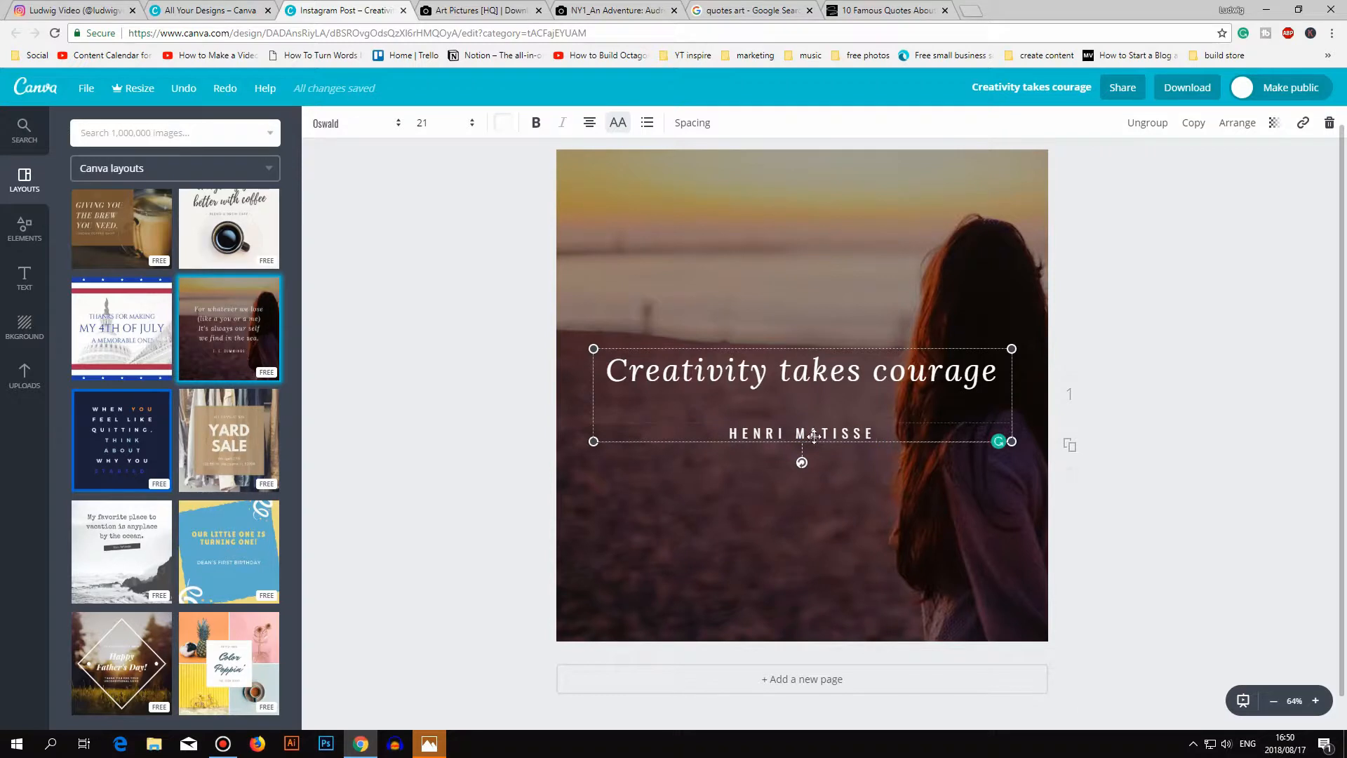
pyautogui.click(803, 372)
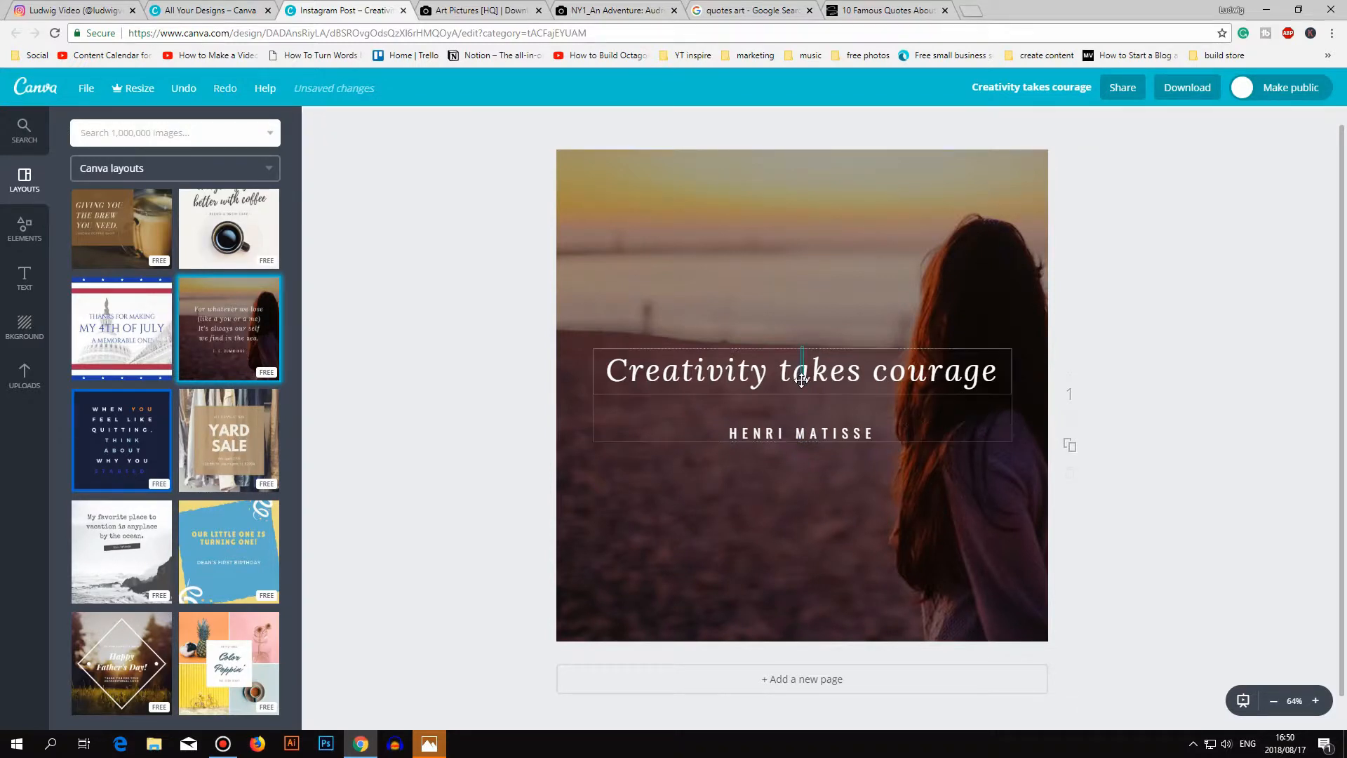
pyautogui.moveTo(742, 443); pyautogui.dragTo(742, 465)
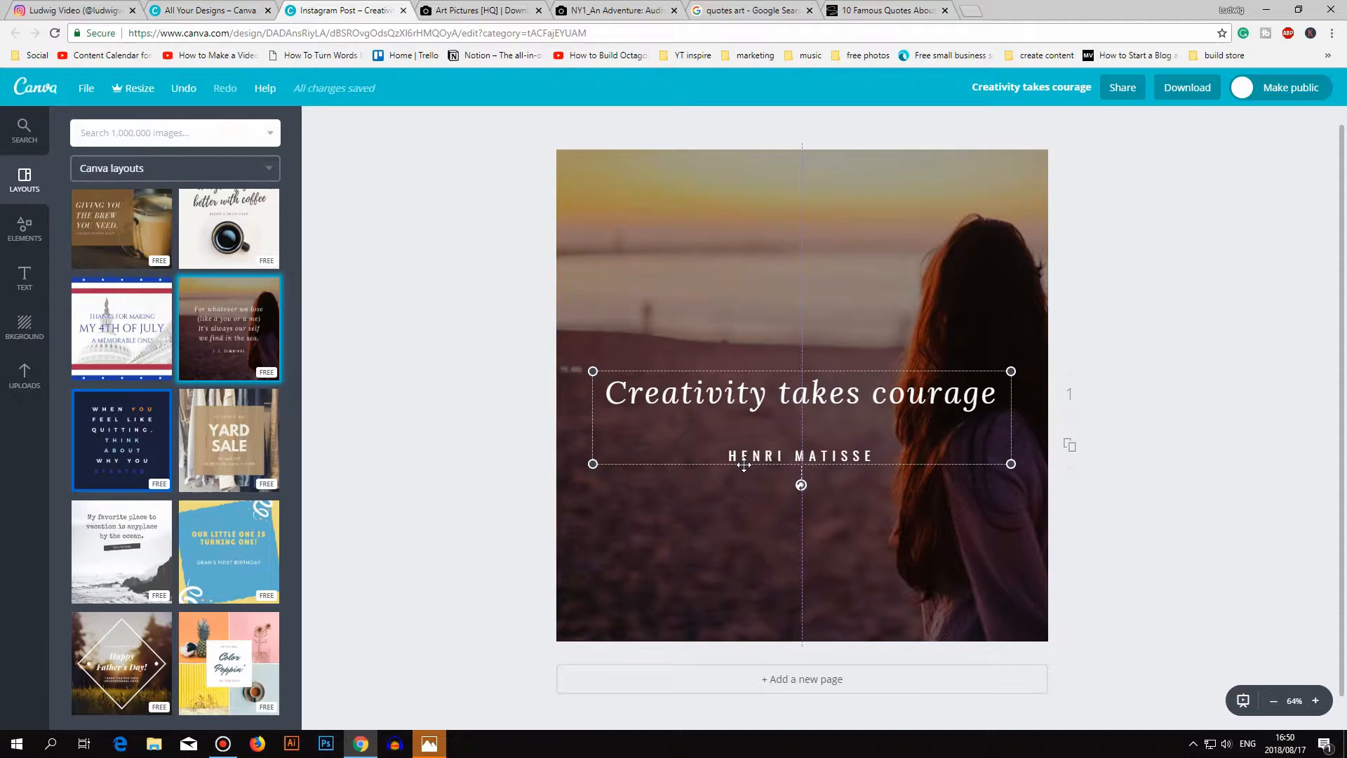
# - Look through the desktop's tt folder for the saved mural photo and check its file in the Photos viewer
pyautogui.click(24, 378)
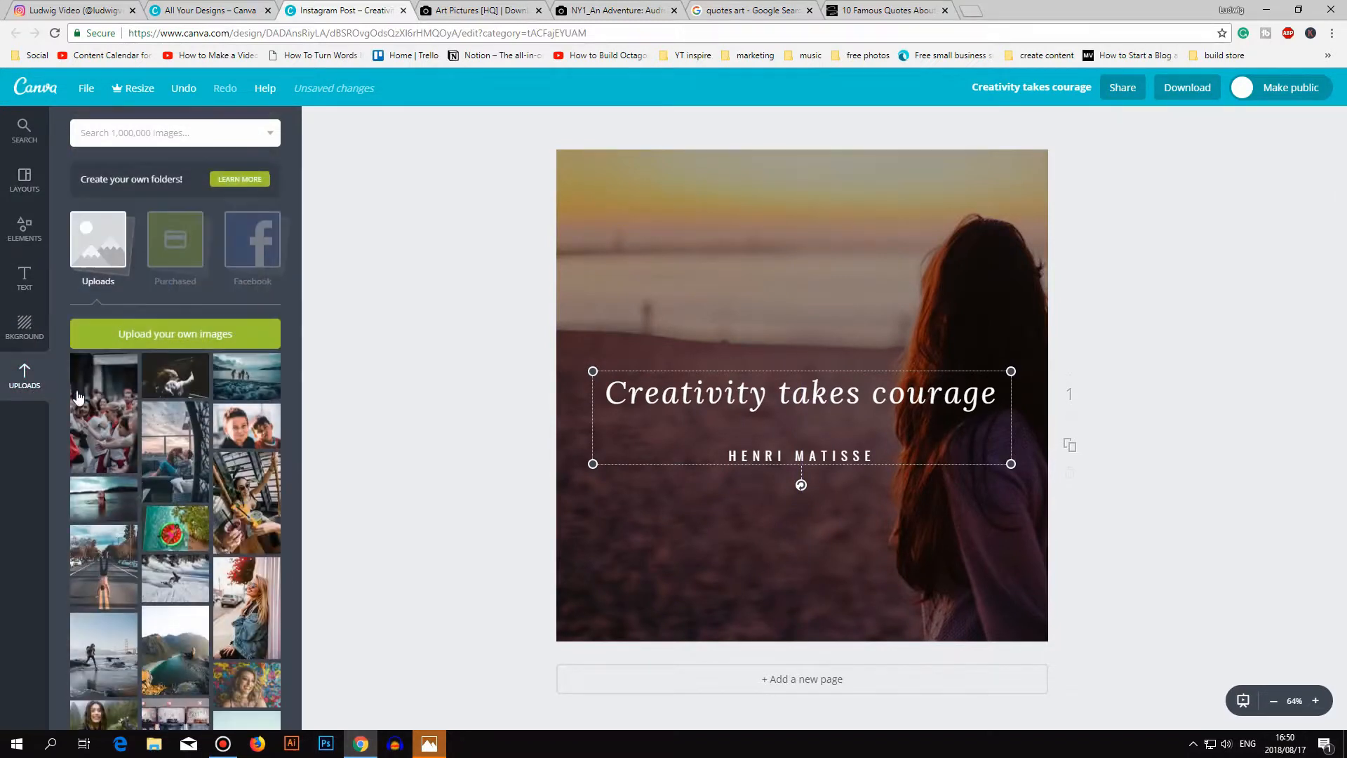
pyautogui.click(147, 336)
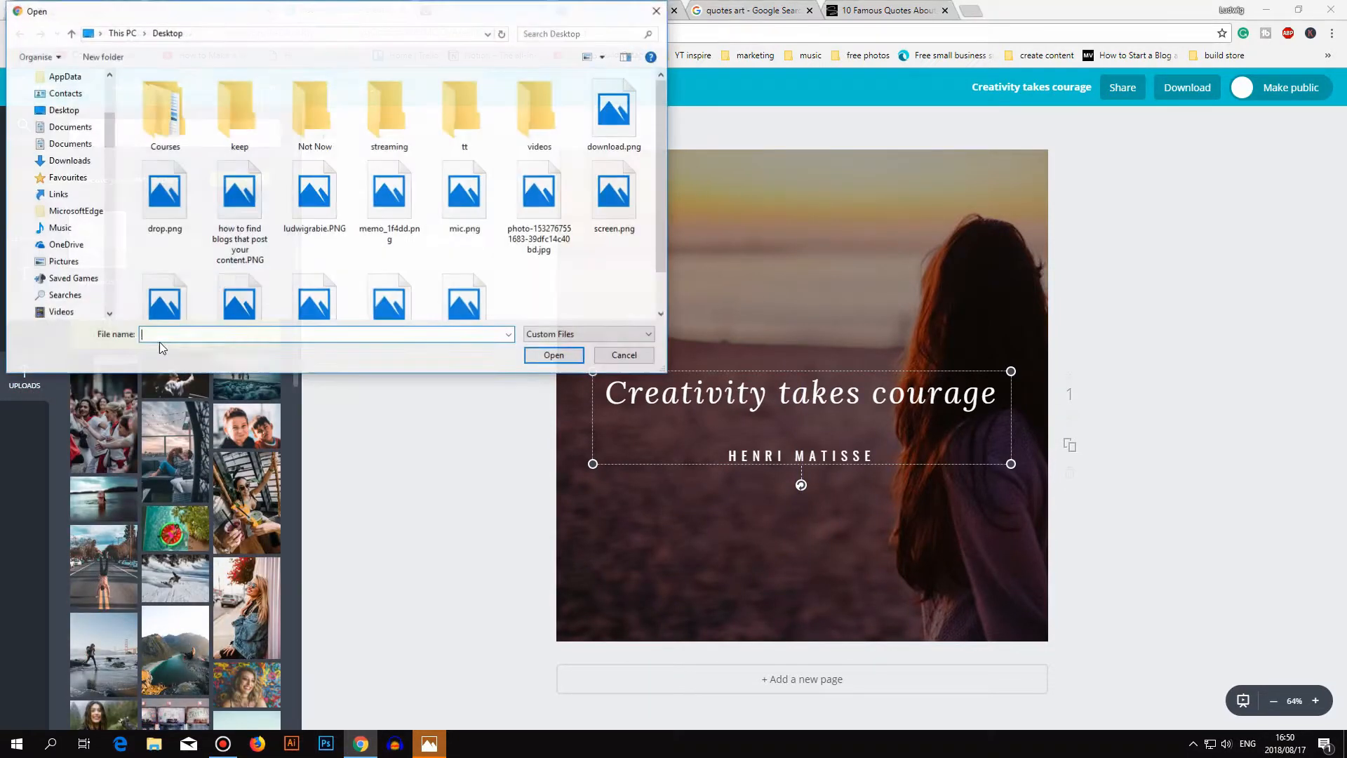
pyautogui.doubleClick(463, 119)
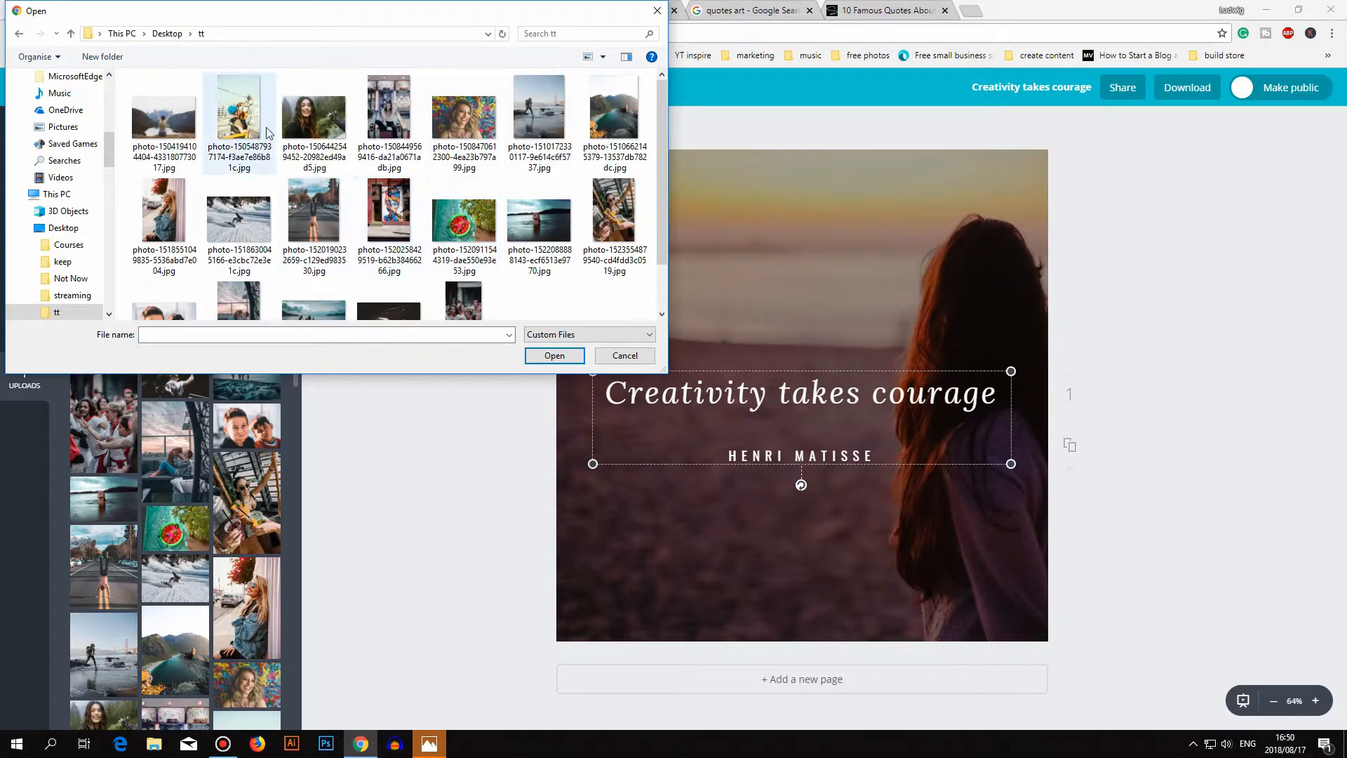
pyautogui.scroll(-1, 460, 259)
pyautogui.scroll(1, 505, 270)
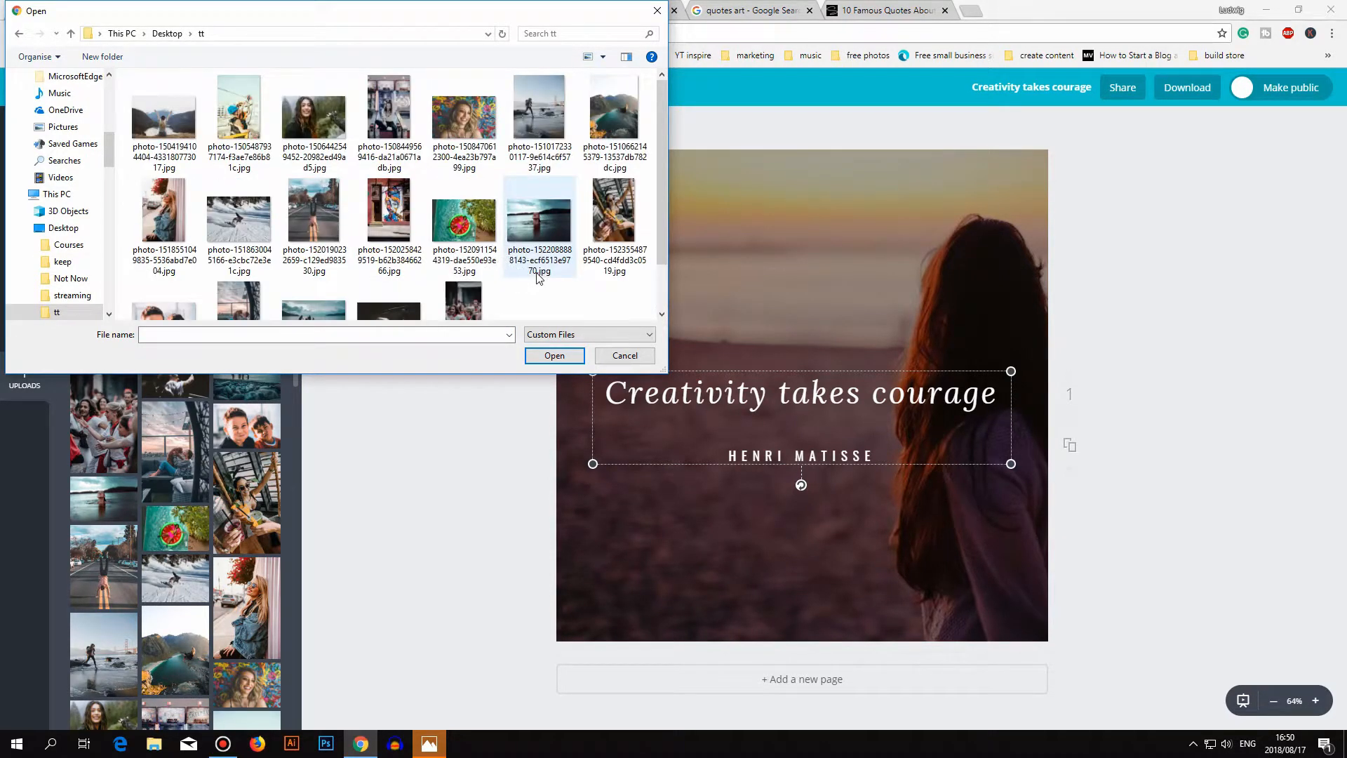
pyautogui.scroll(-1, 537, 279)
pyautogui.scroll(1, 532, 282)
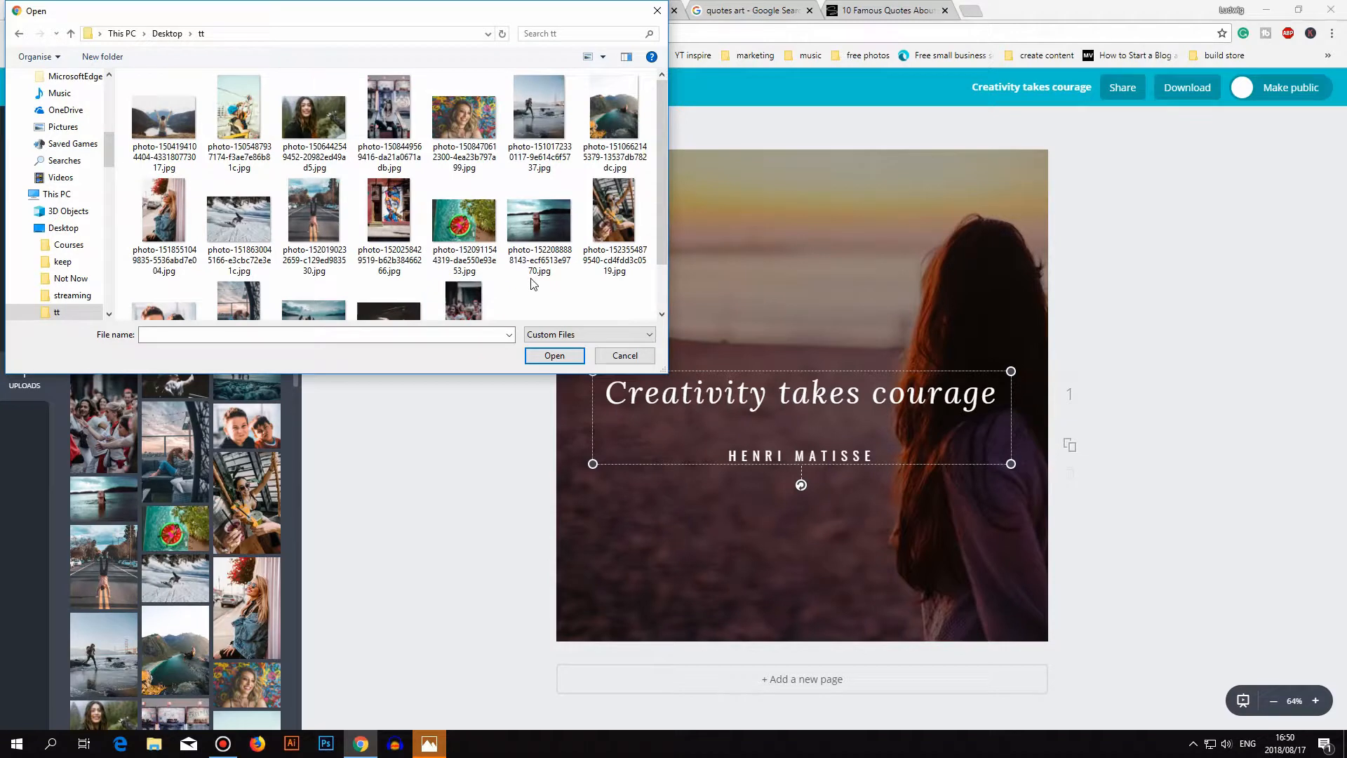
pyautogui.scroll(-1, 531, 284)
pyautogui.scroll(1, 532, 283)
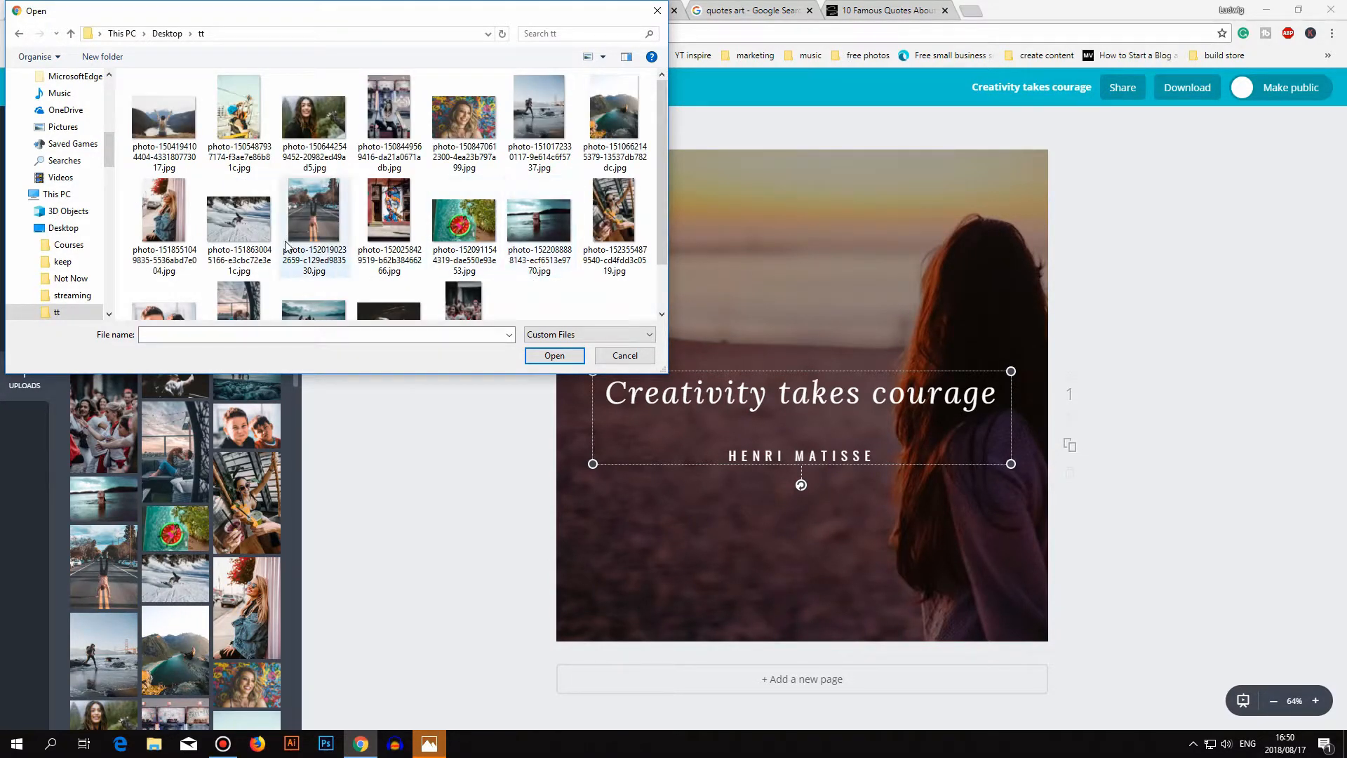
pyautogui.scroll(-1, 284, 245)
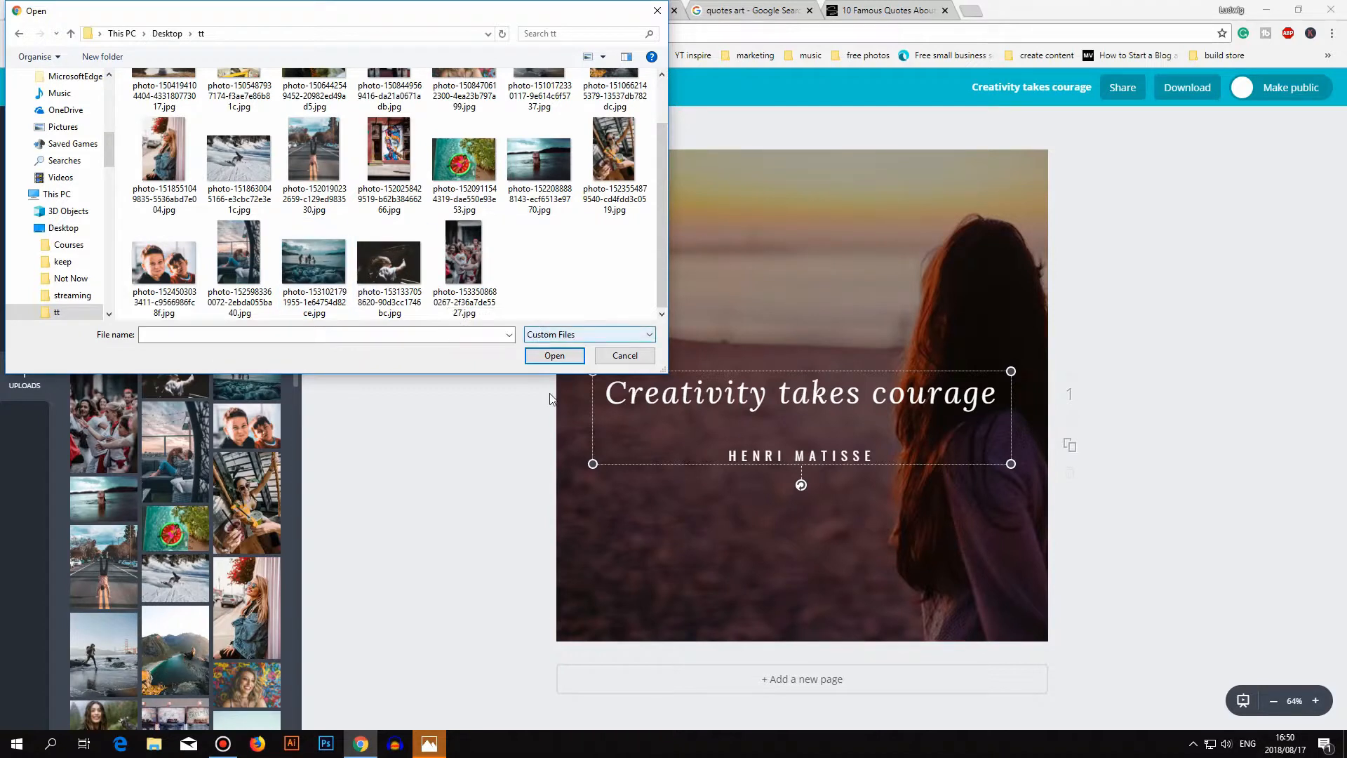
pyautogui.click(429, 744)
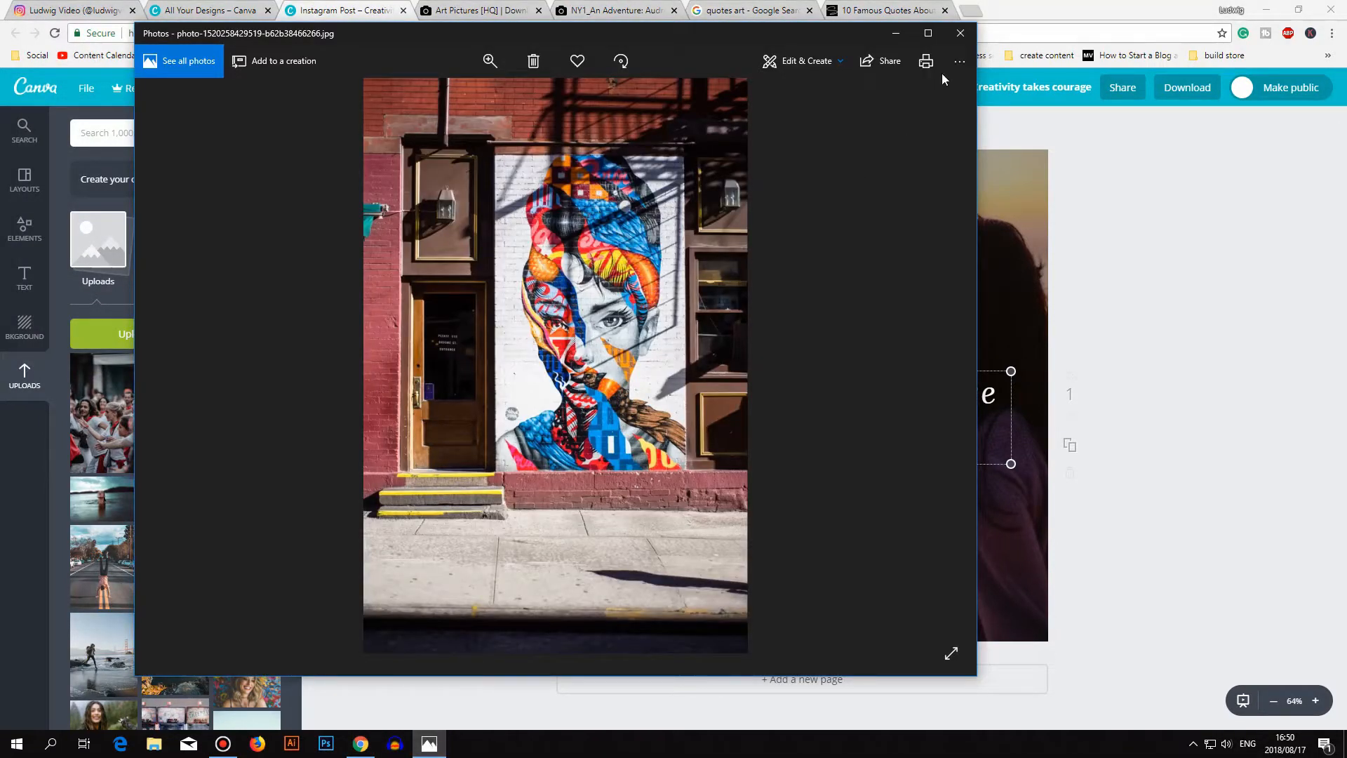
pyautogui.click(962, 33)
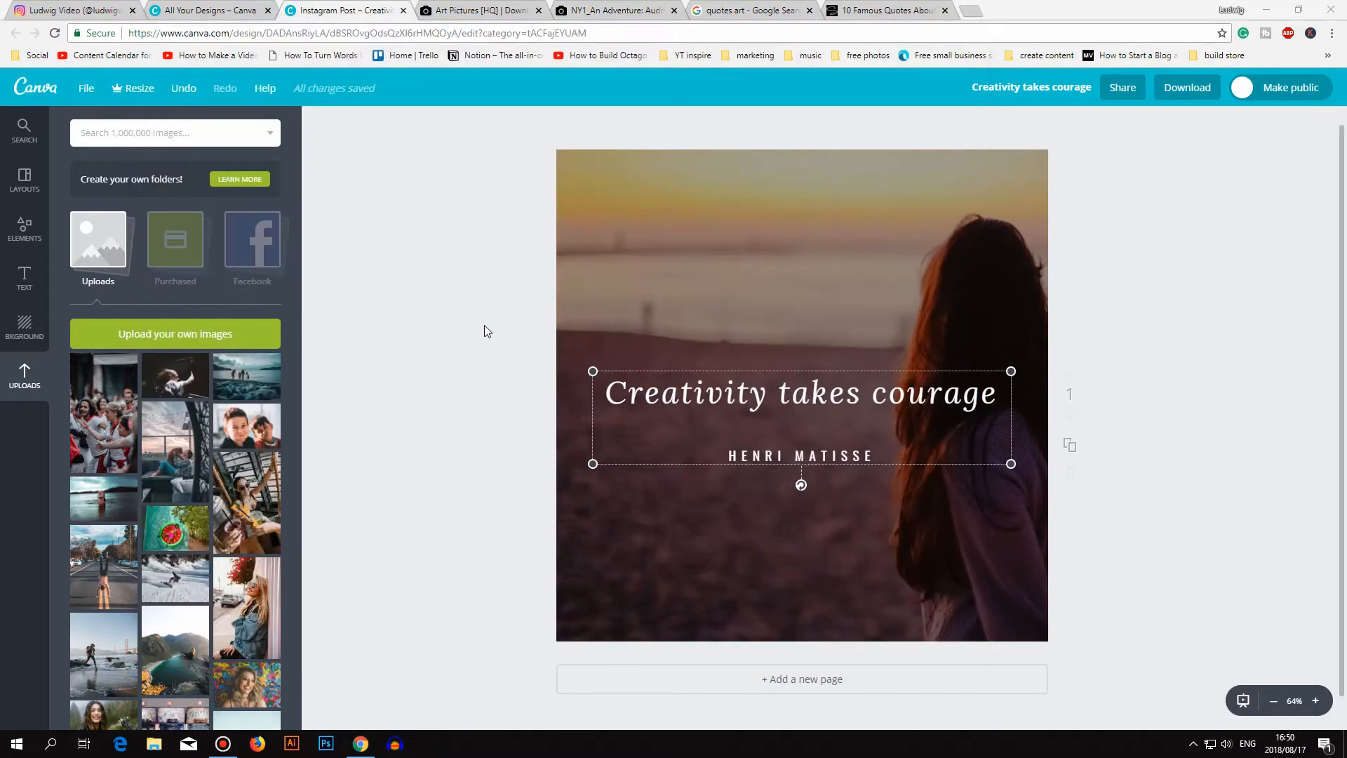
pyautogui.scroll(-4, 253, 484)
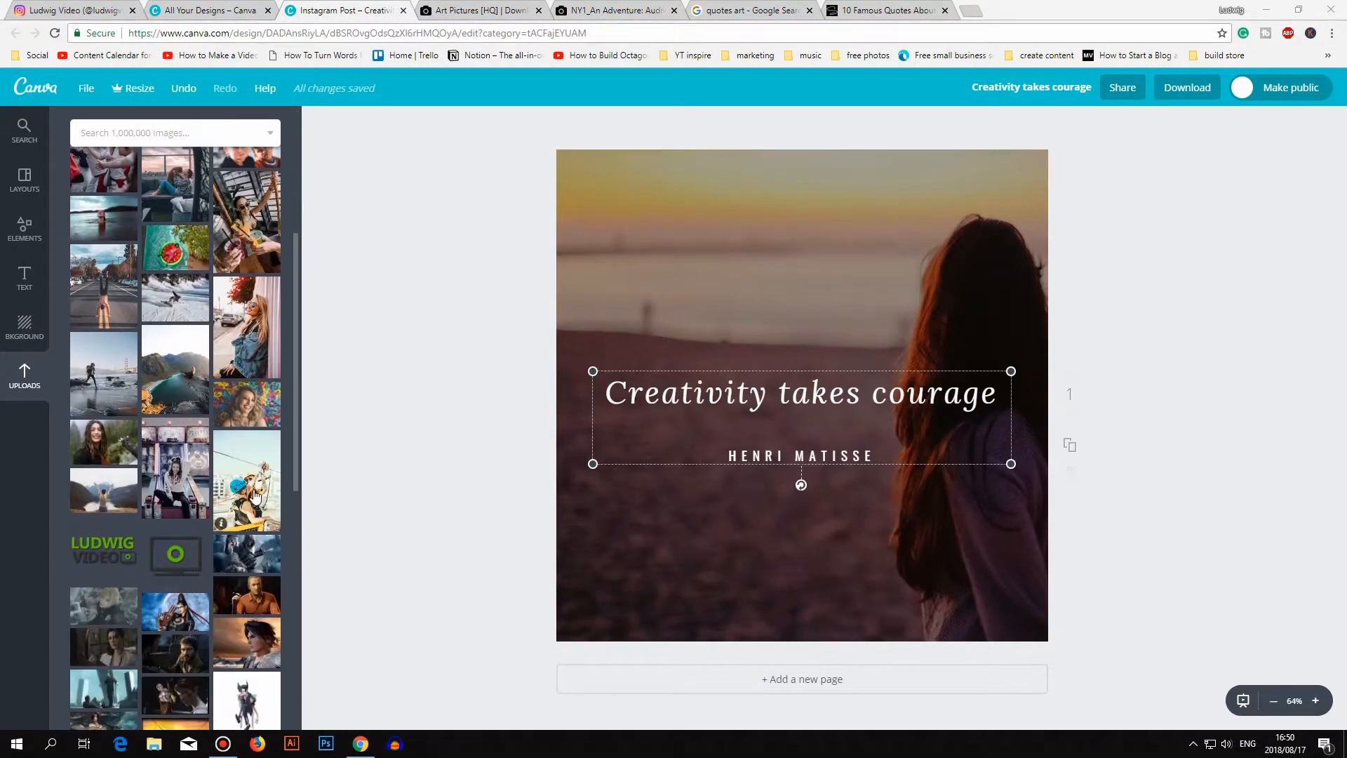
pyautogui.scroll(3, 246, 470)
pyautogui.click(169, 265)
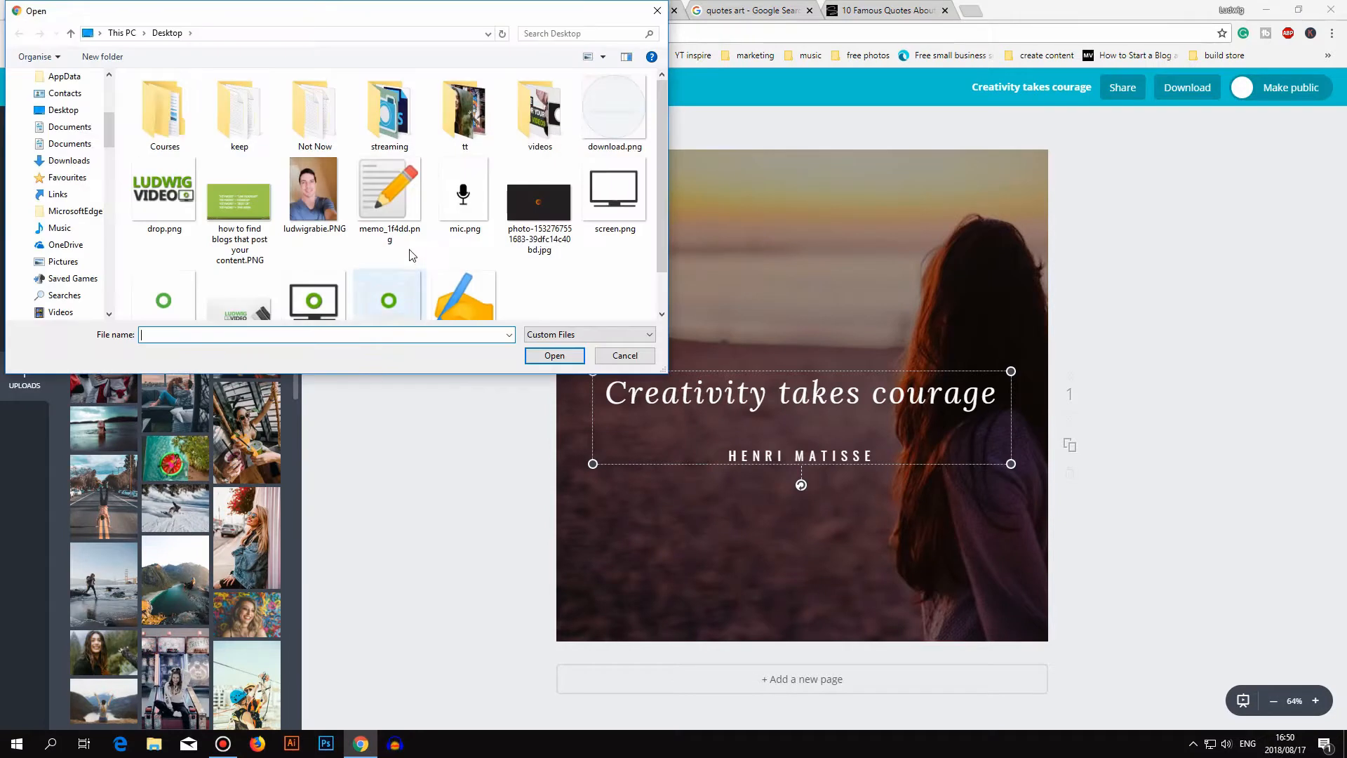
pyautogui.scroll(-1, 391, 266)
pyautogui.scroll(1, 394, 252)
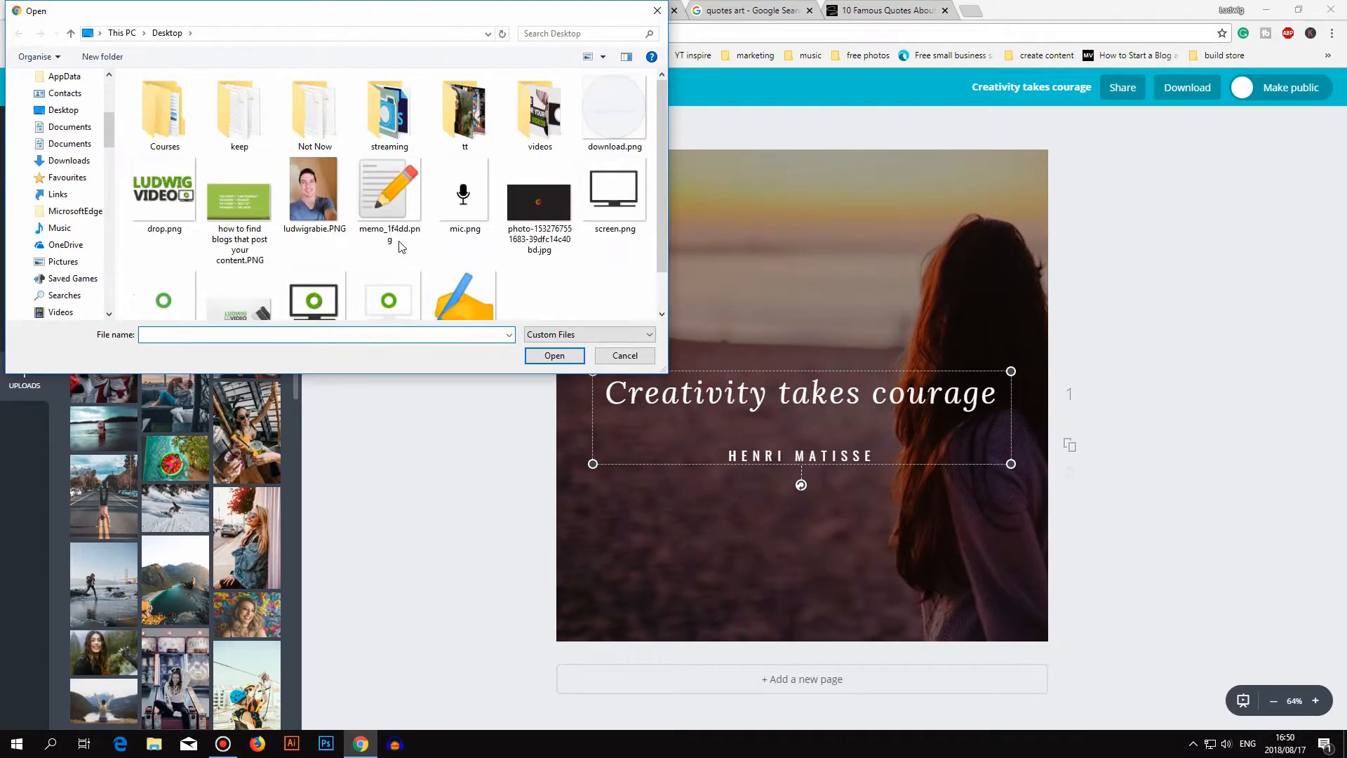
pyautogui.doubleClick(470, 125)
pyautogui.scroll(-1, 379, 294)
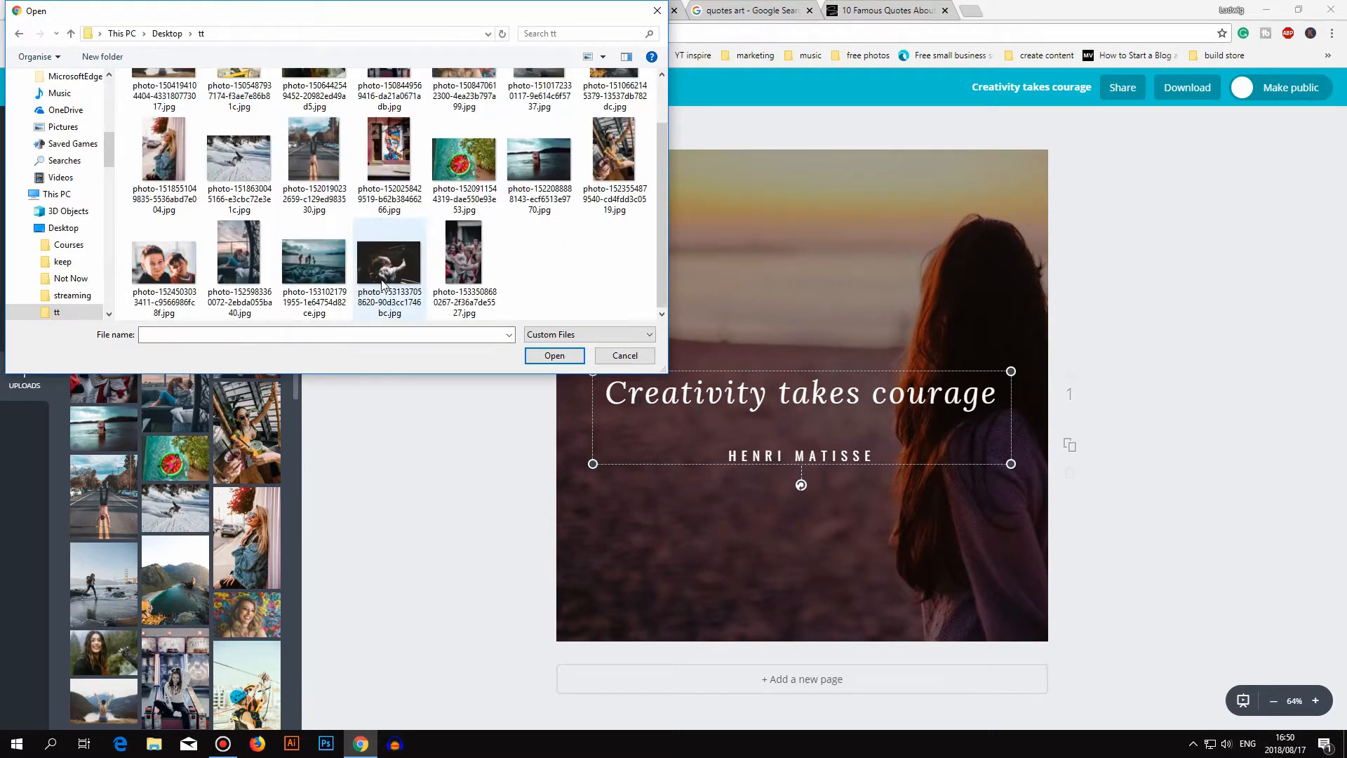
pyautogui.scroll(1, 378, 281)
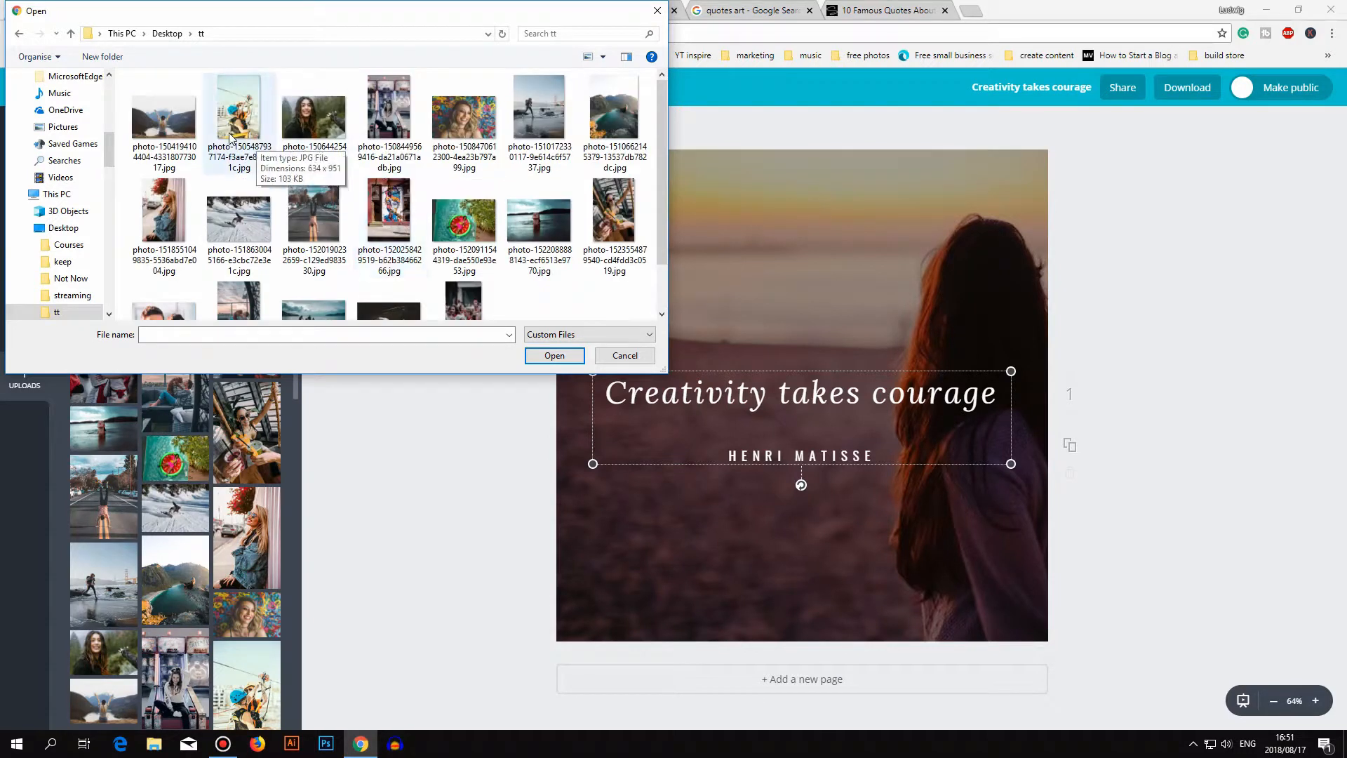
pyautogui.click(230, 138)
pyautogui.doubleClick(389, 211)
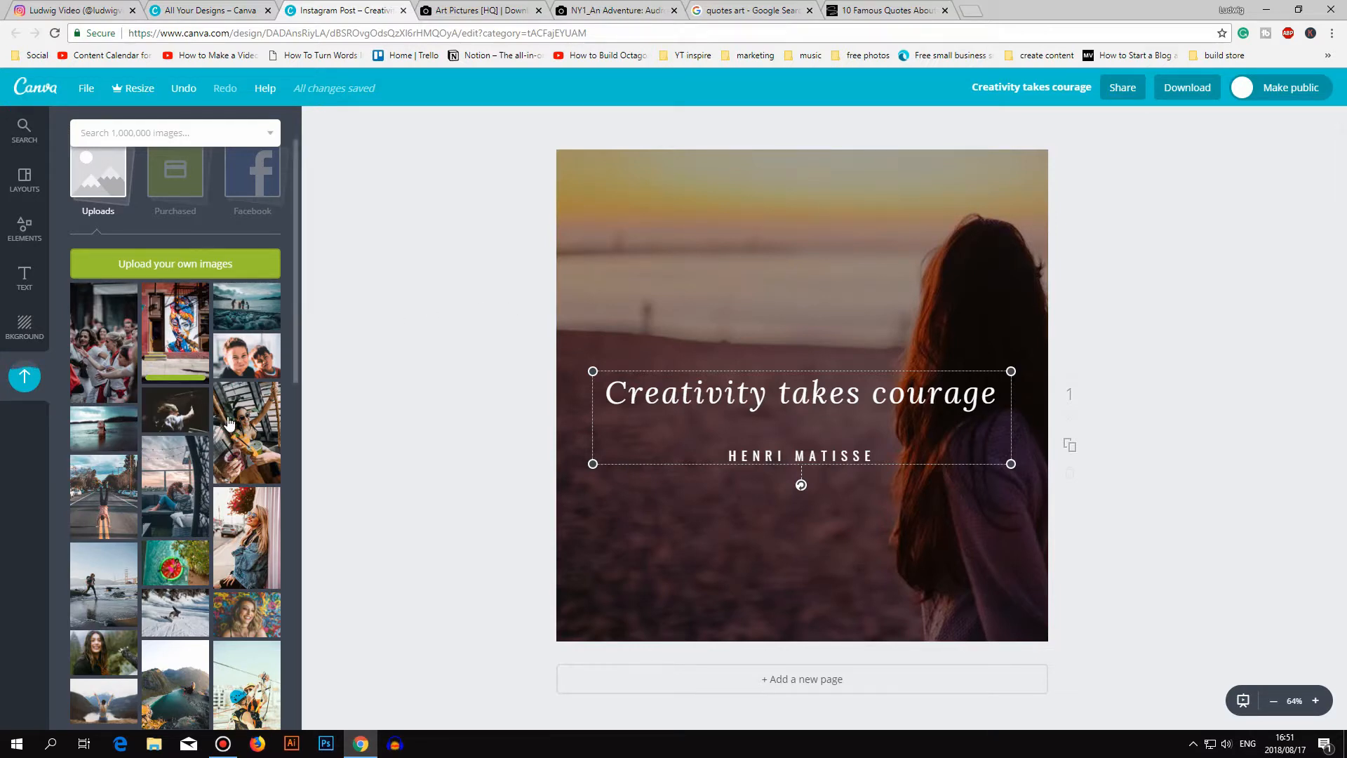
# - Add a body text box to the Instagram post
pyautogui.click(30, 283)
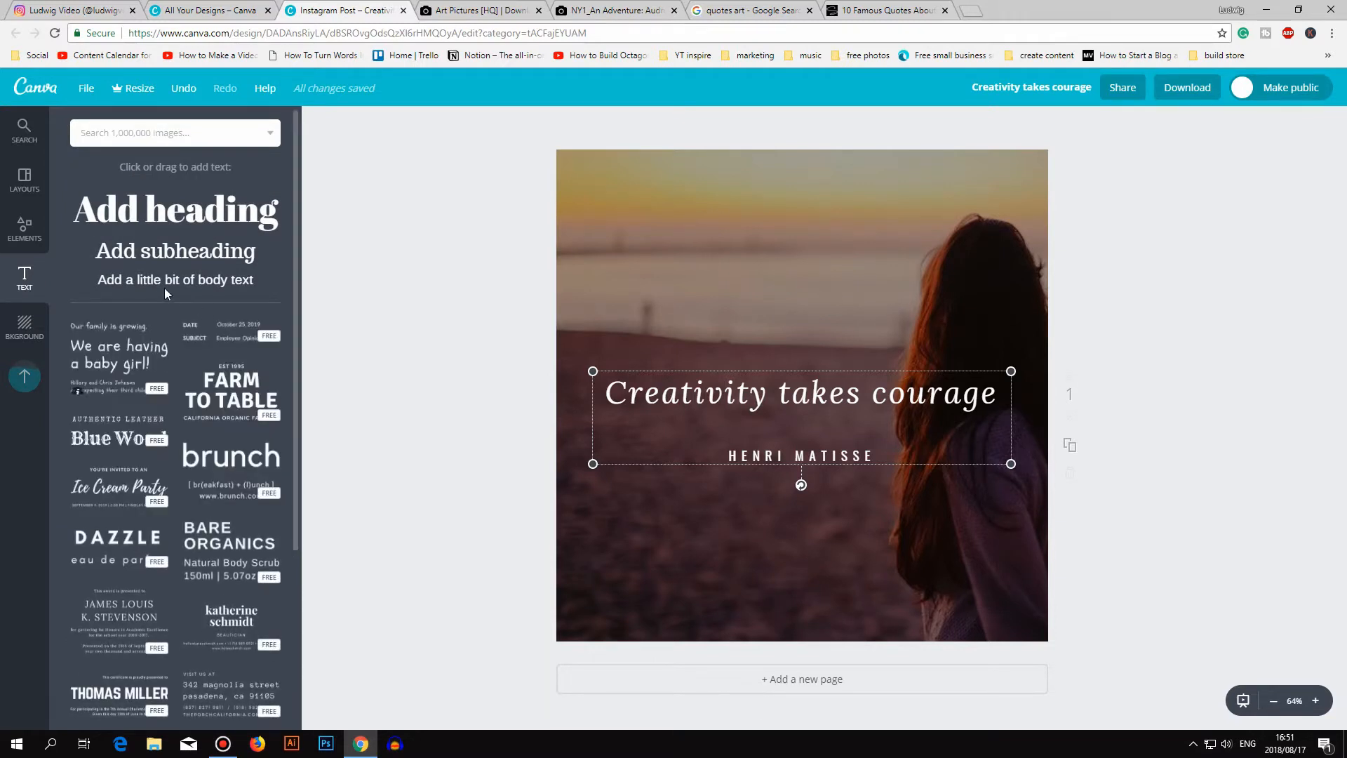
pyautogui.click(167, 293)
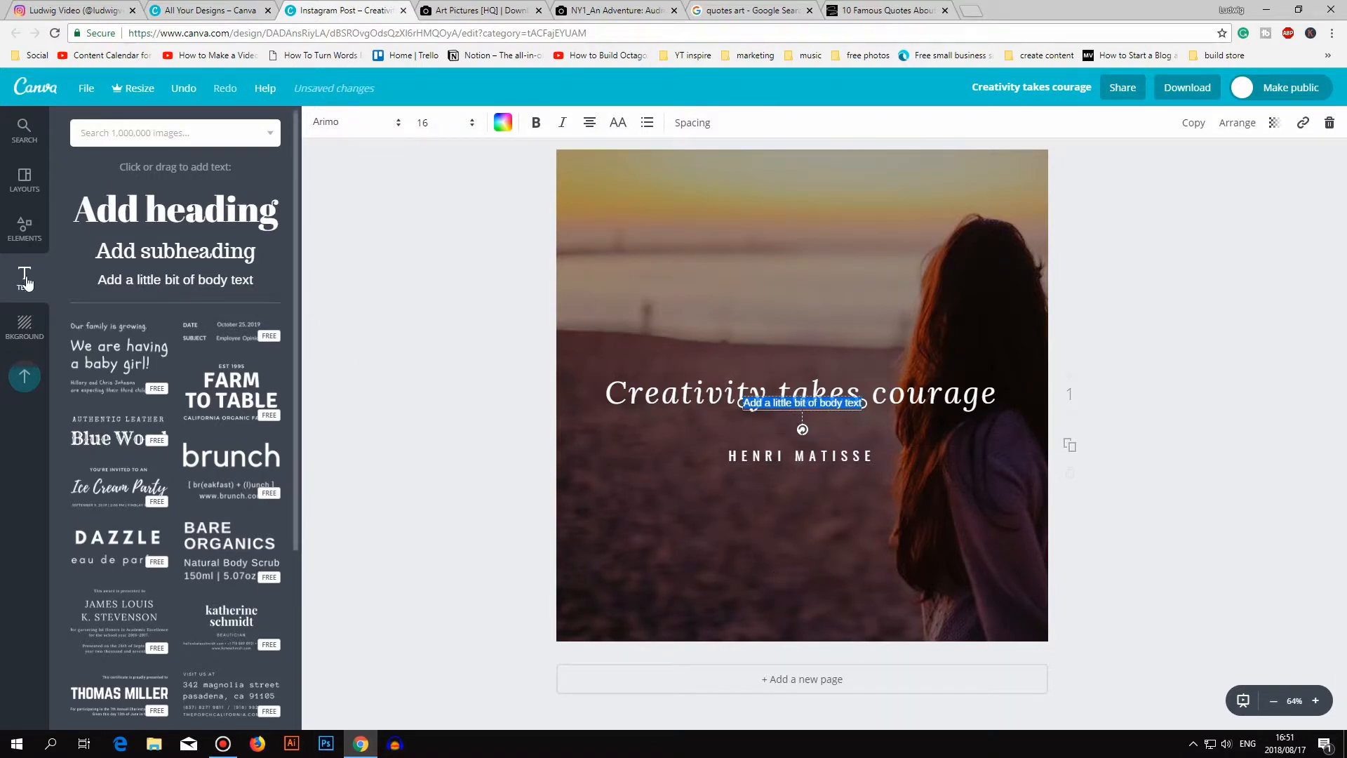
pyautogui.click(166, 288)
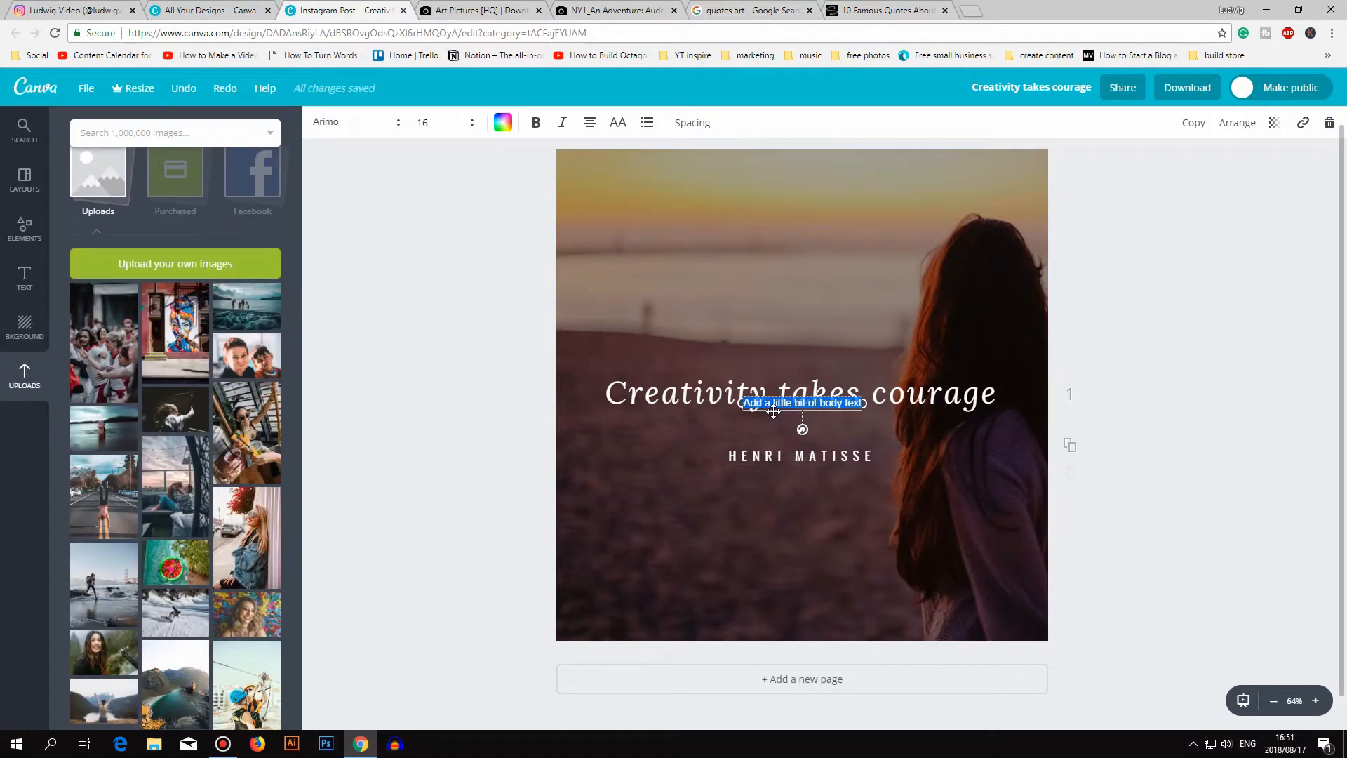
pyautogui.press('BackSpace')
pyautogui.press('Escape')
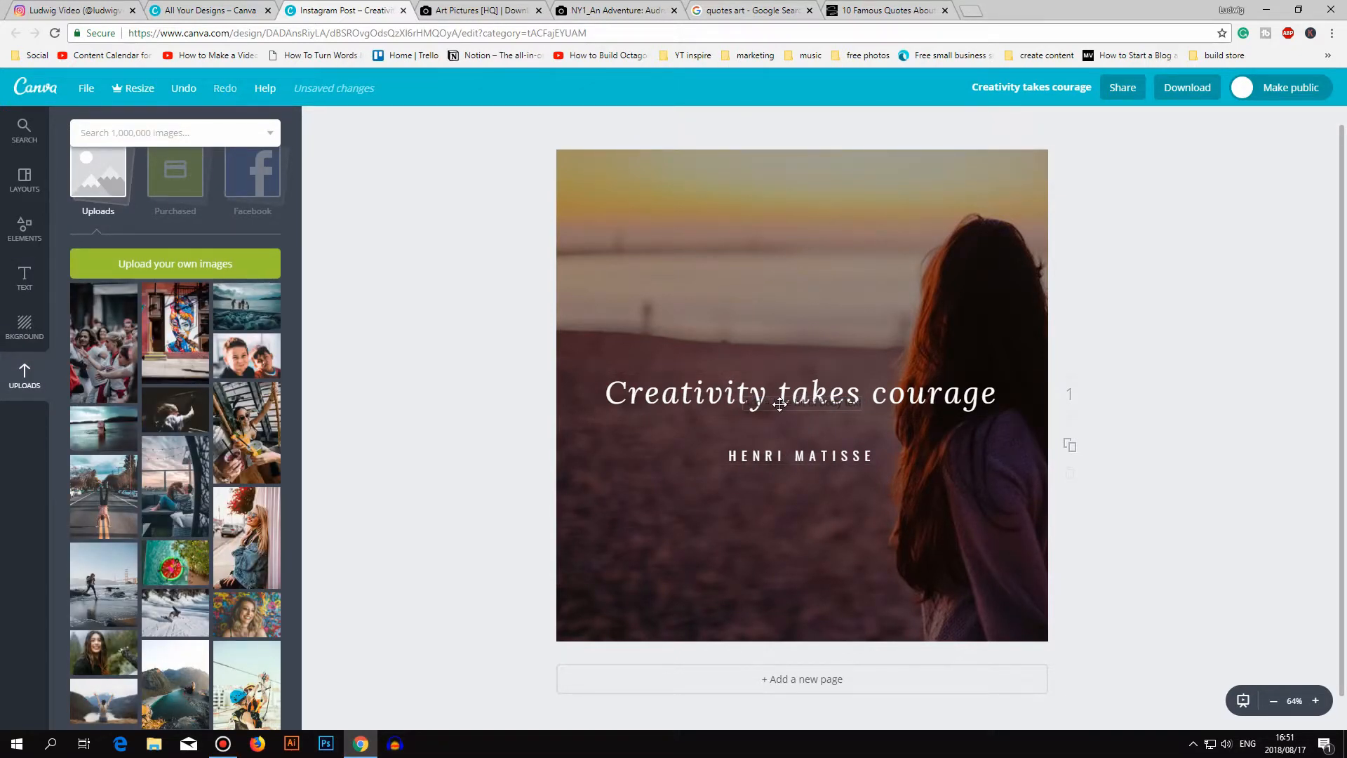
pyautogui.hotkey('ctrl', 'z')
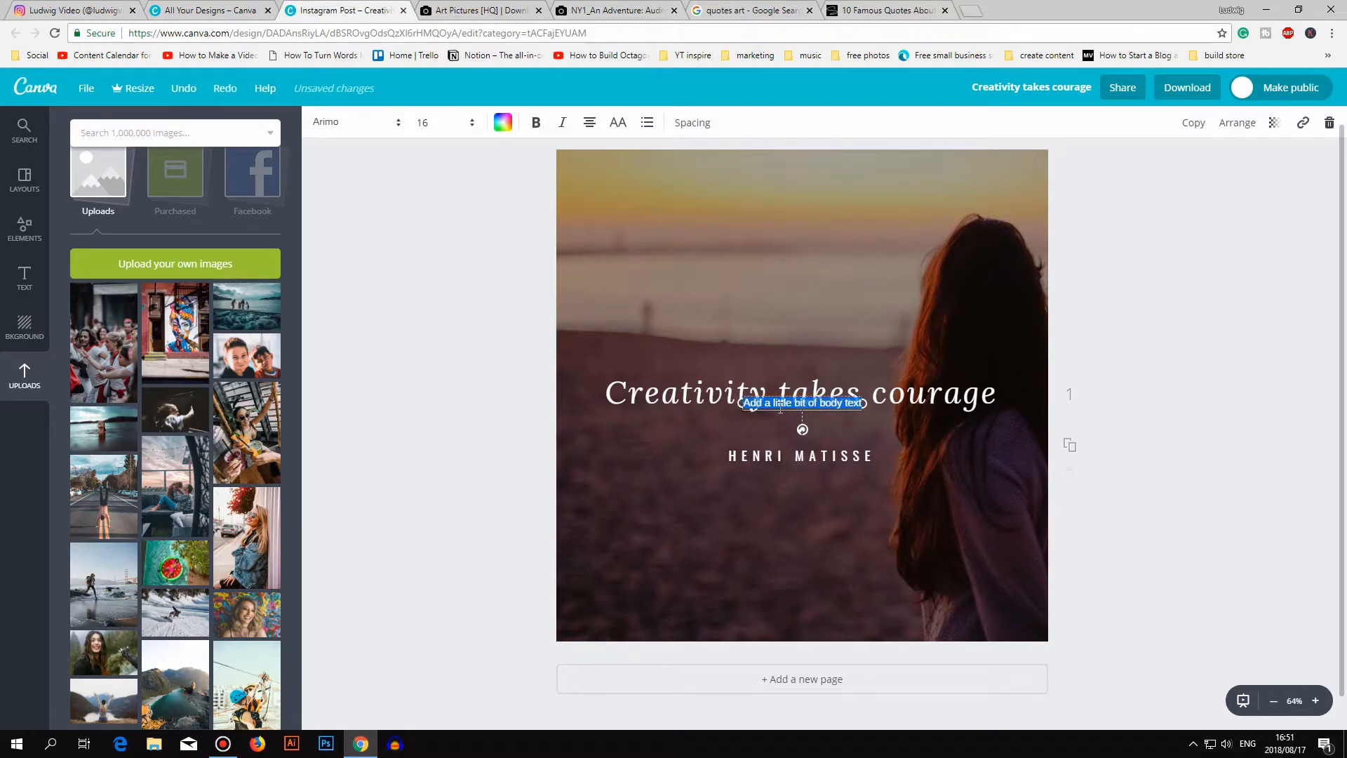
pyautogui.press('BackSpace')
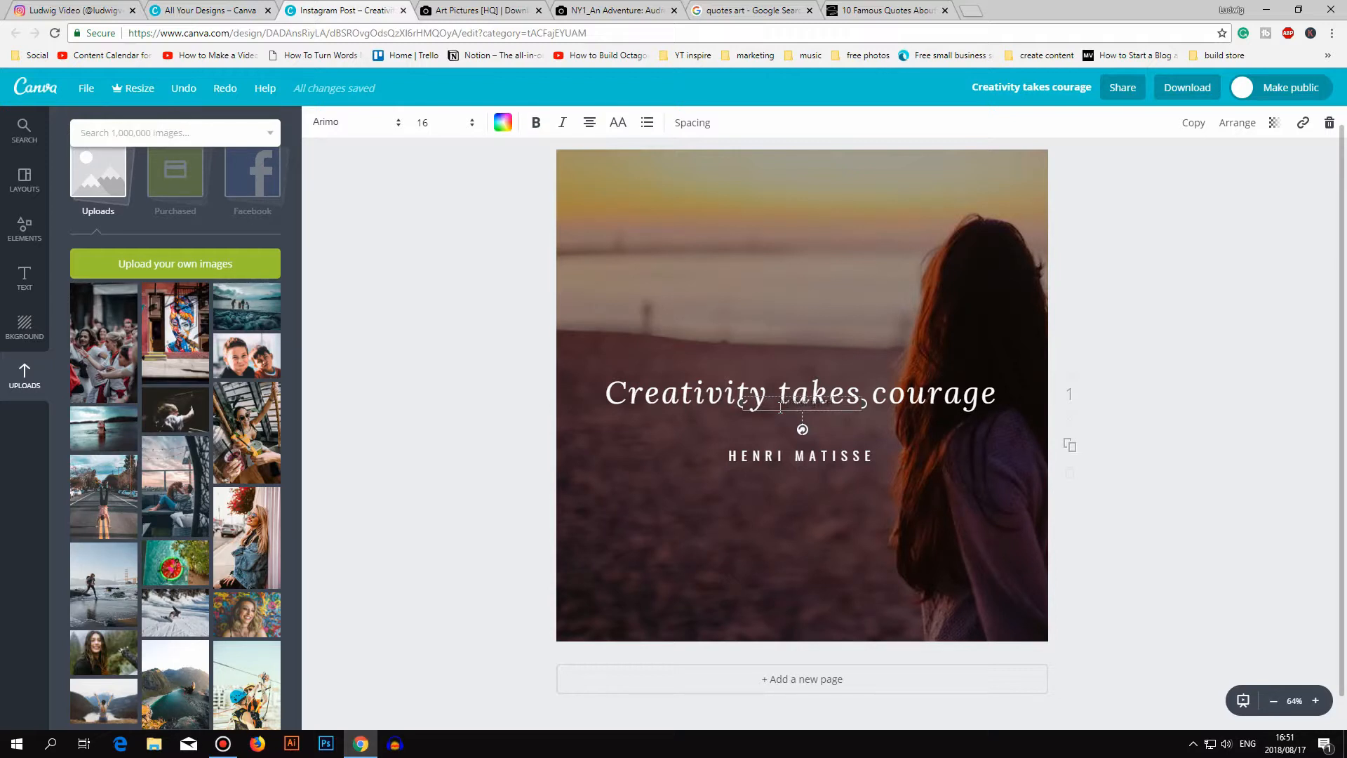
pyautogui.tripleClick(799, 403)
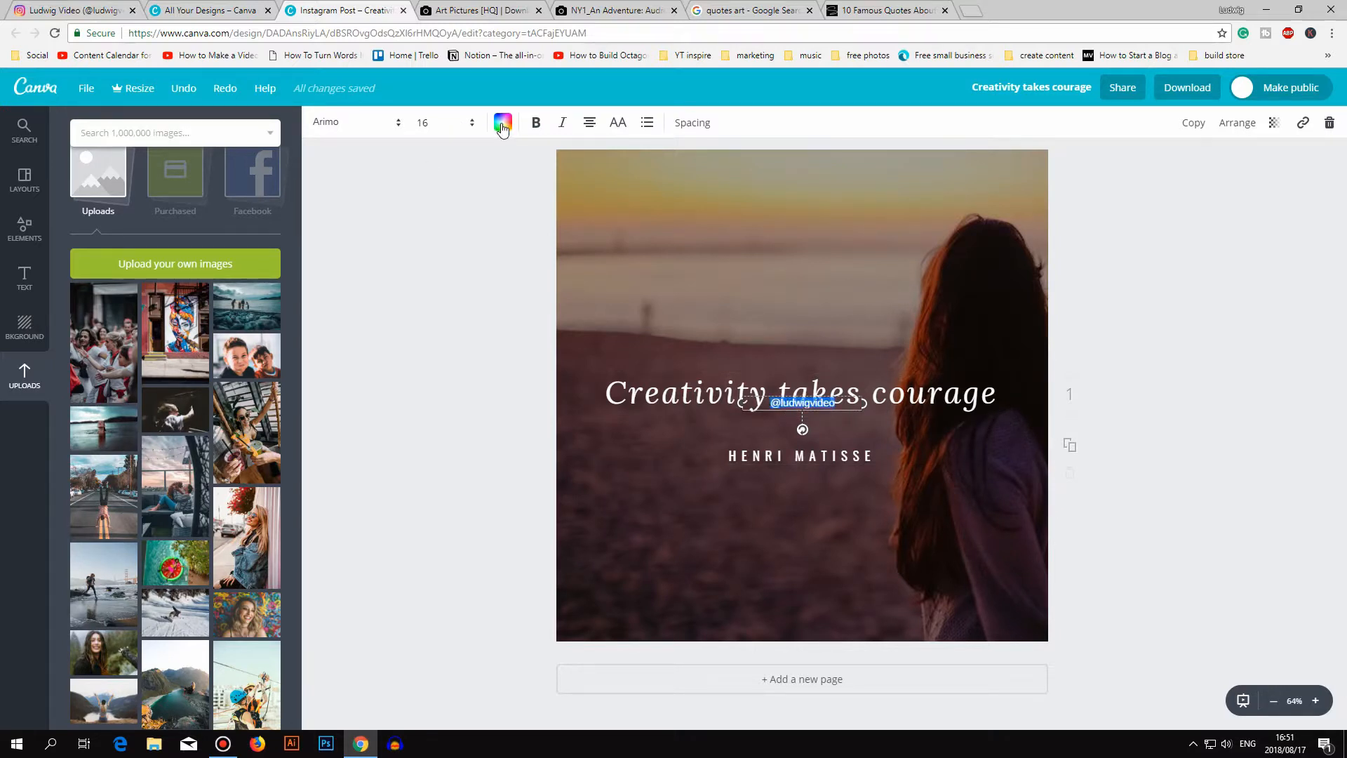
pyautogui.press('BackSpace')
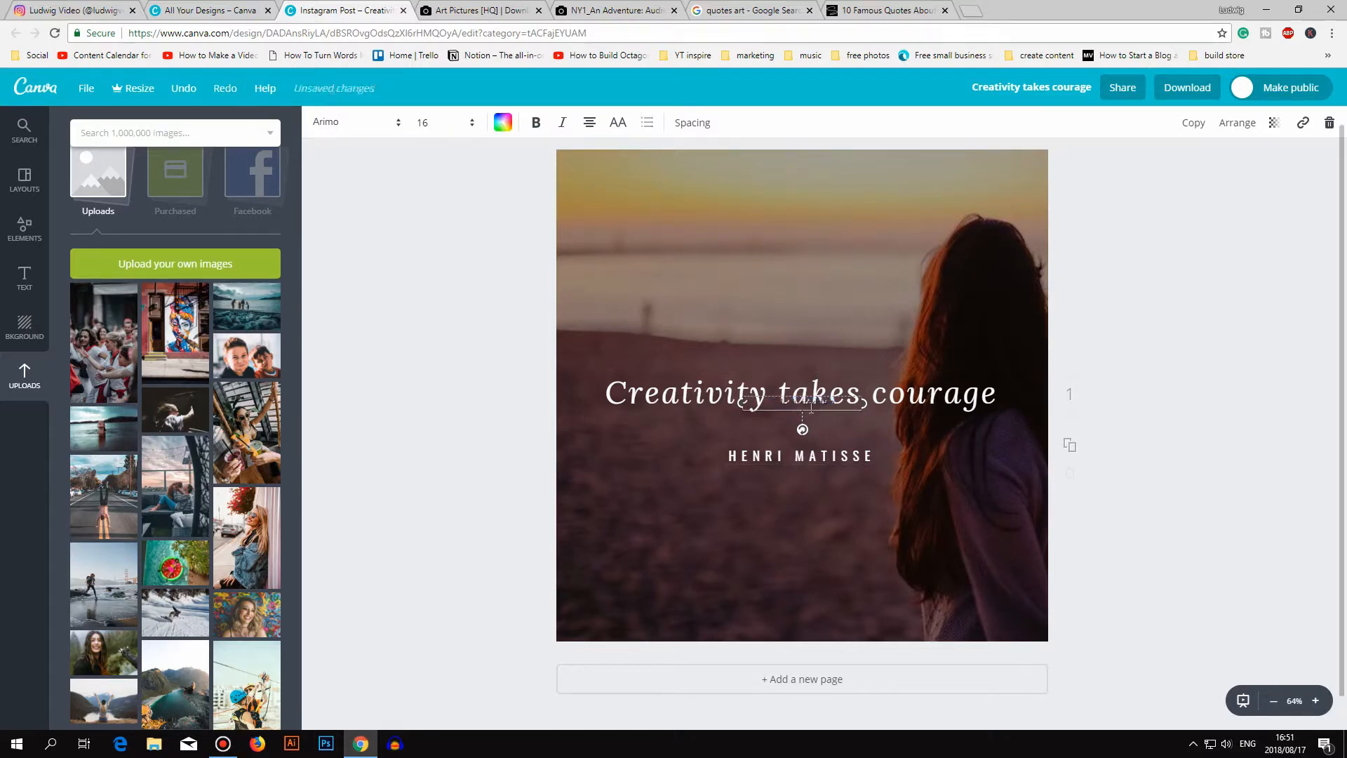
pyautogui.hotkey('ctrl', 'z')
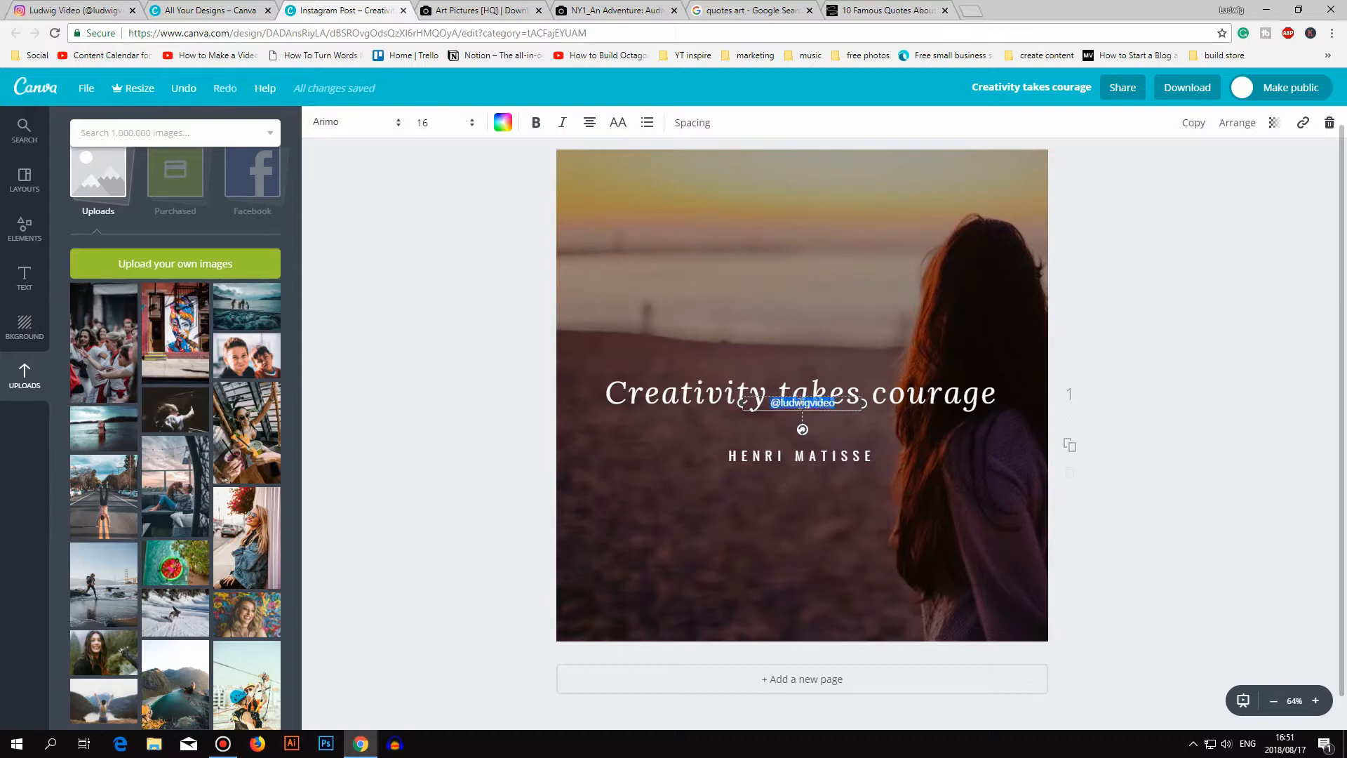
pyautogui.click(503, 127)
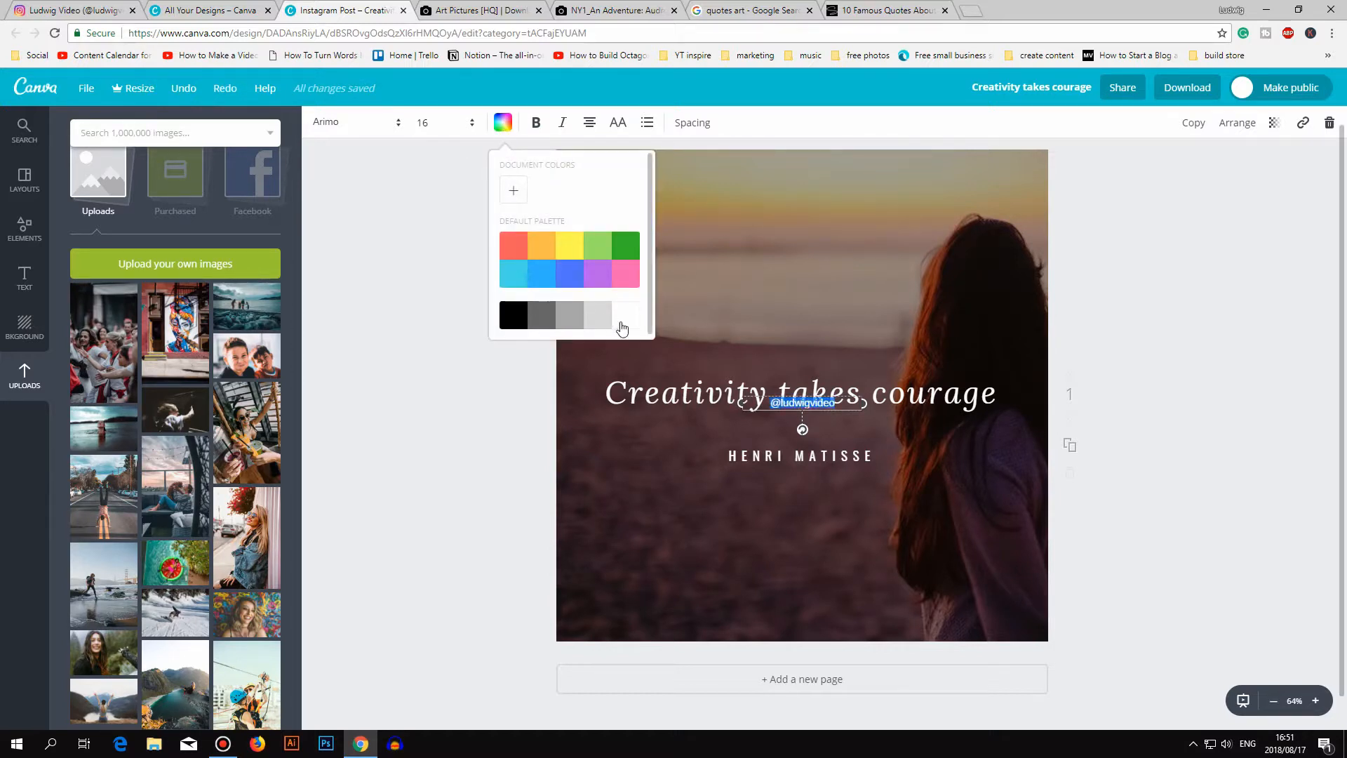
pyautogui.click(624, 318)
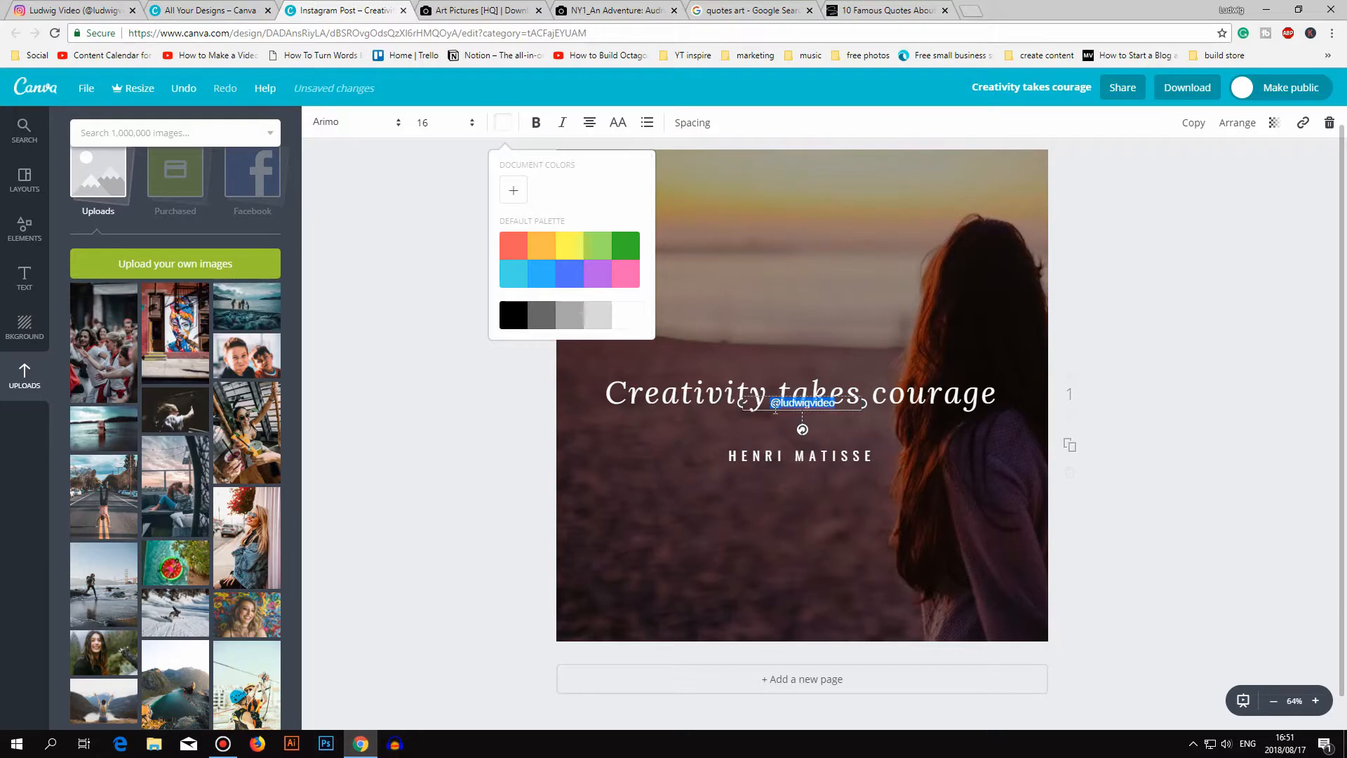
pyautogui.click(473, 126)
pyautogui.click(440, 307)
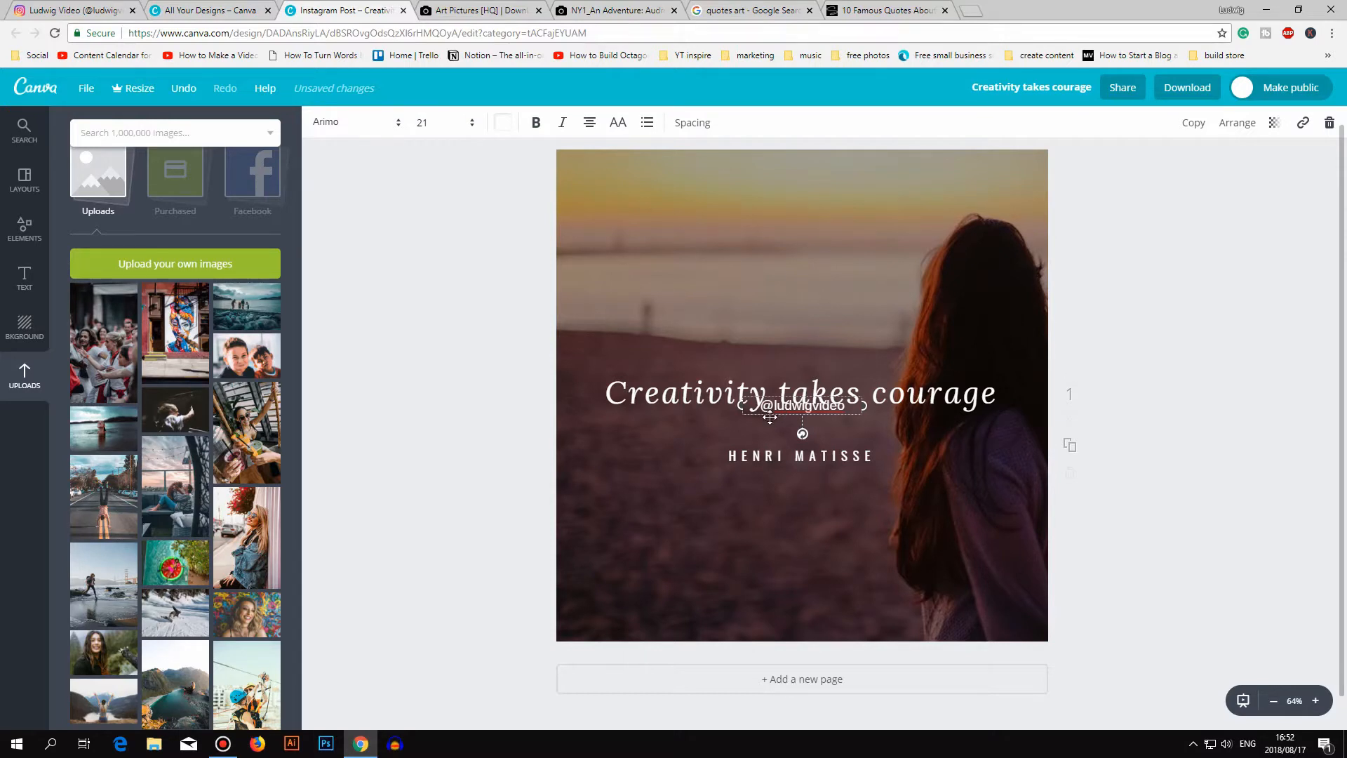
pyautogui.moveTo(770, 416); pyautogui.dragTo(782, 635)
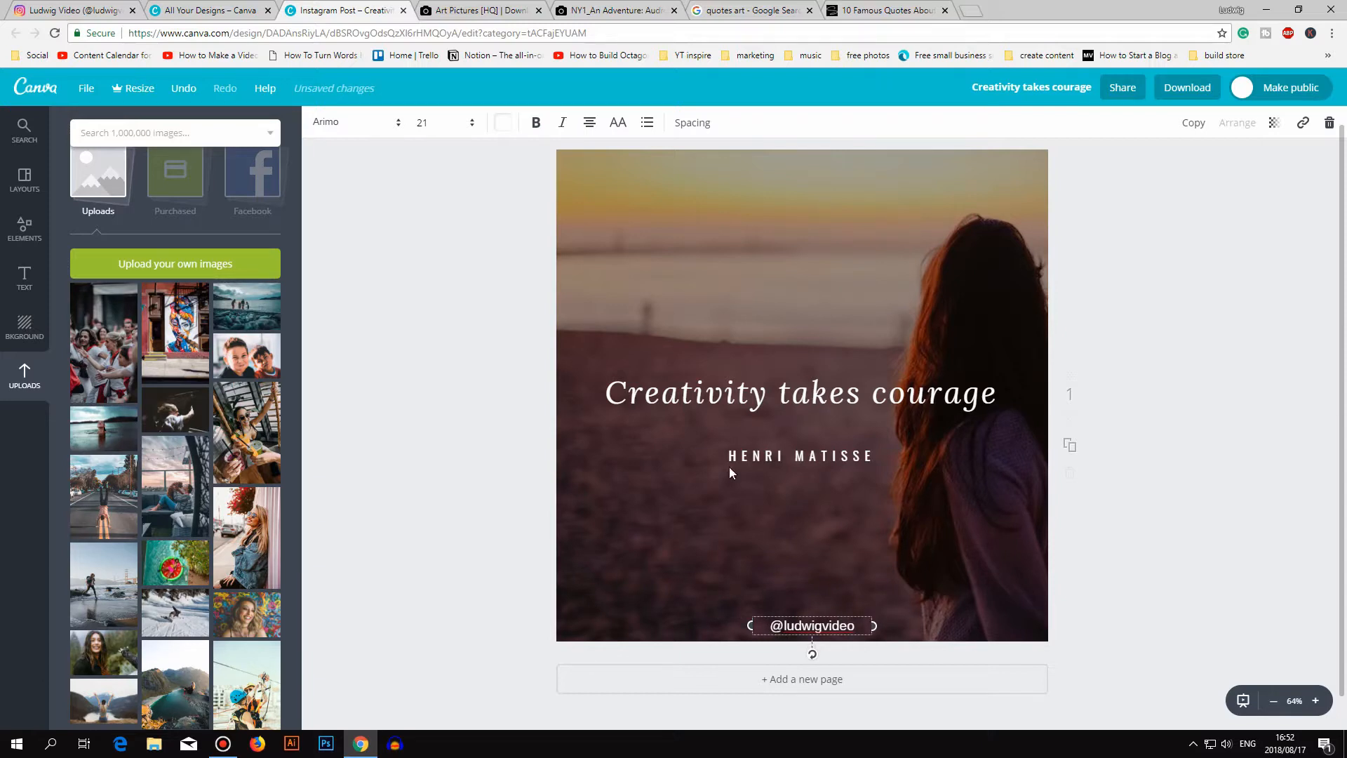
pyautogui.click(474, 513)
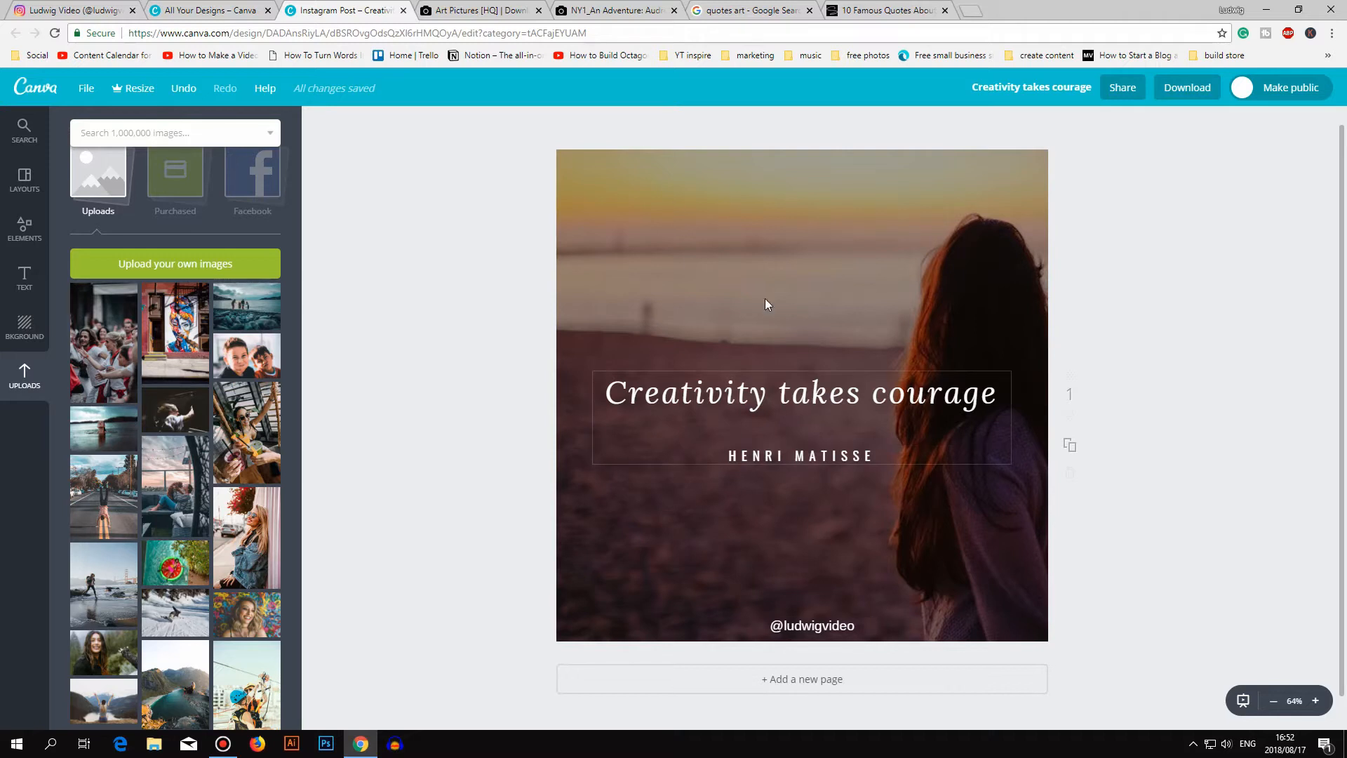
# - Try the mural photo as the post's background, and replace it with the dark photo of the person with an outstretched arm
pyautogui.moveTo(197, 315); pyautogui.dragTo(600, 391)
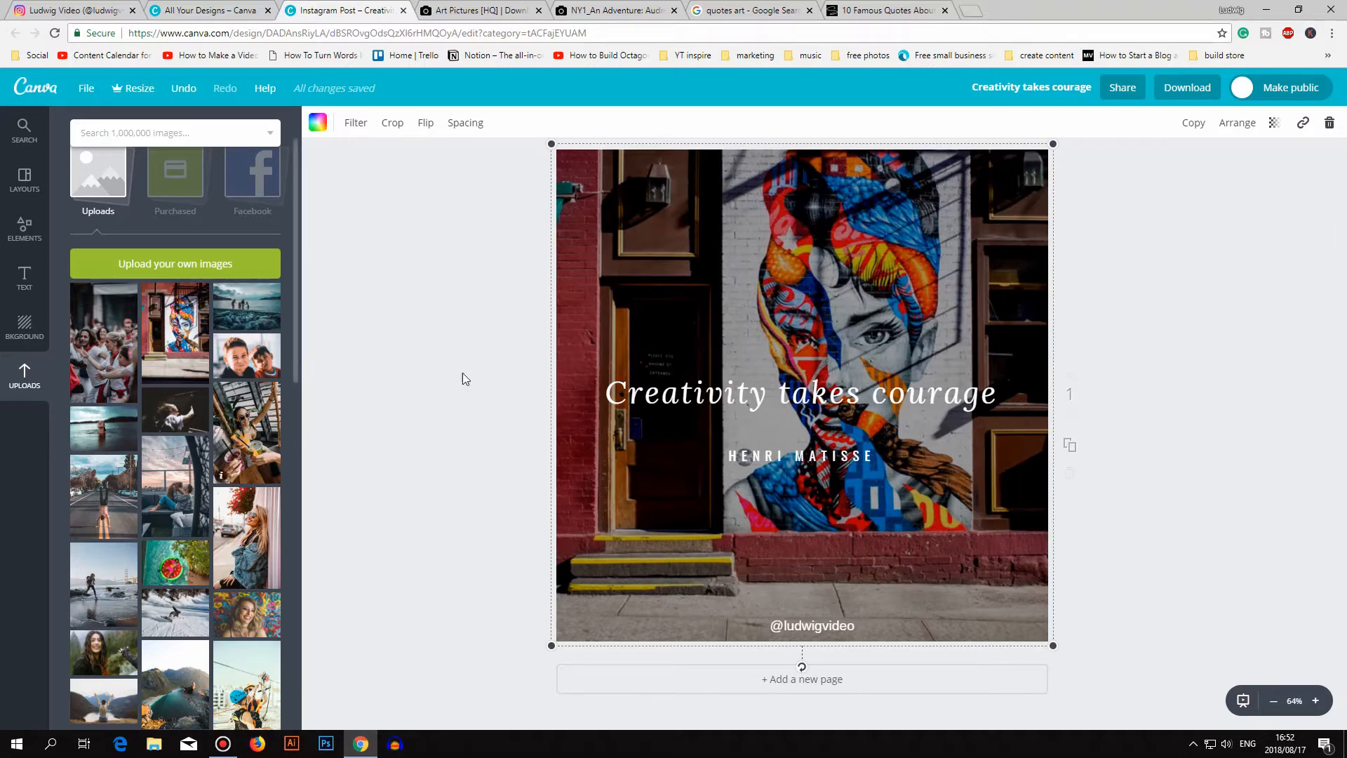
pyautogui.moveTo(175, 409); pyautogui.dragTo(582, 309)
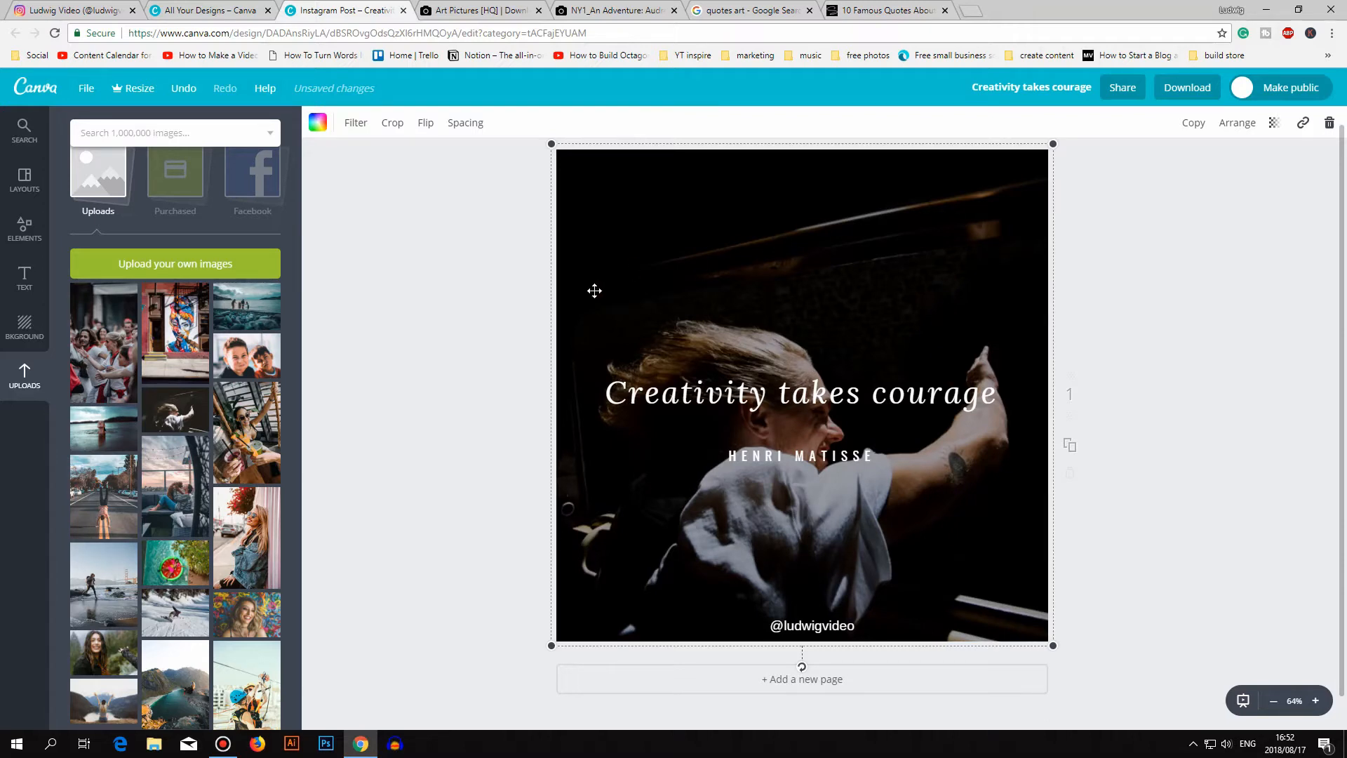
# - Look at the download file type options for the post without downloading it
pyautogui.click(1184, 90)
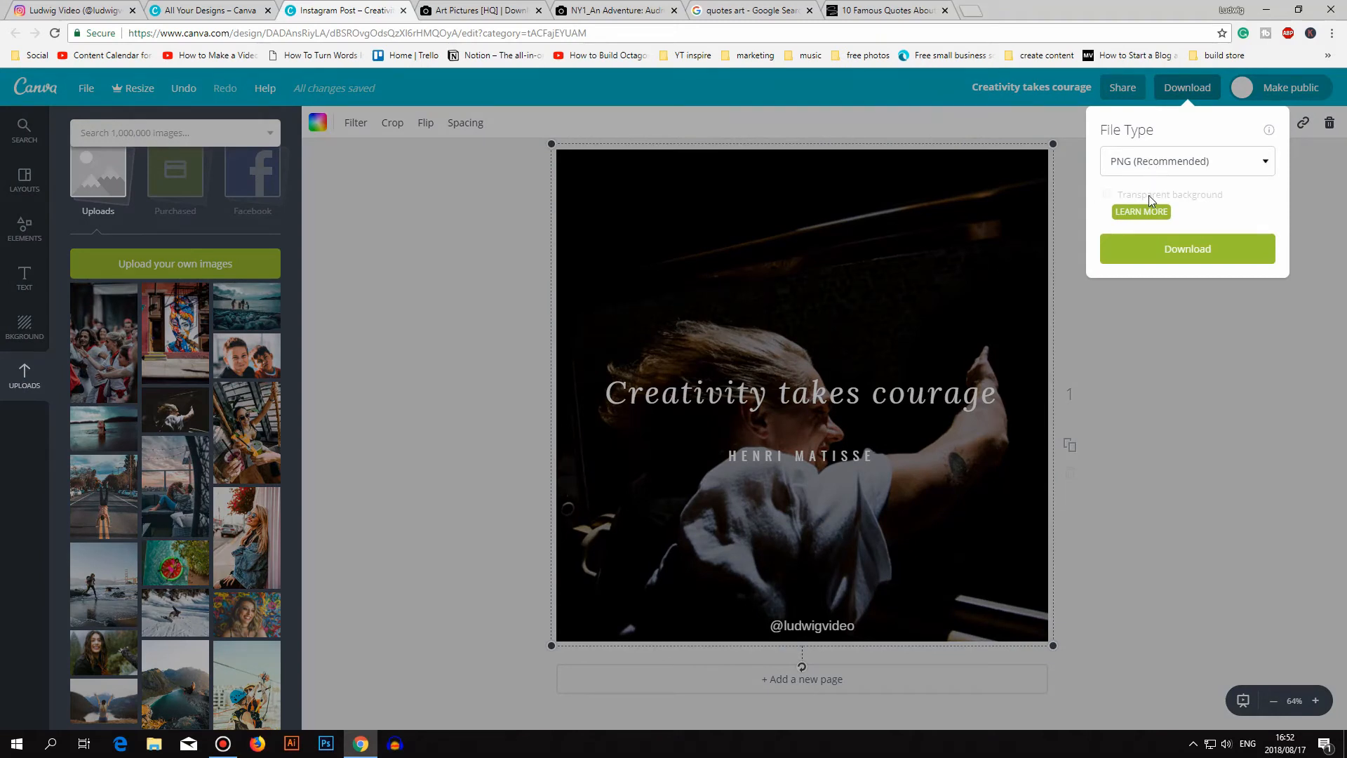
pyautogui.click(1194, 417)
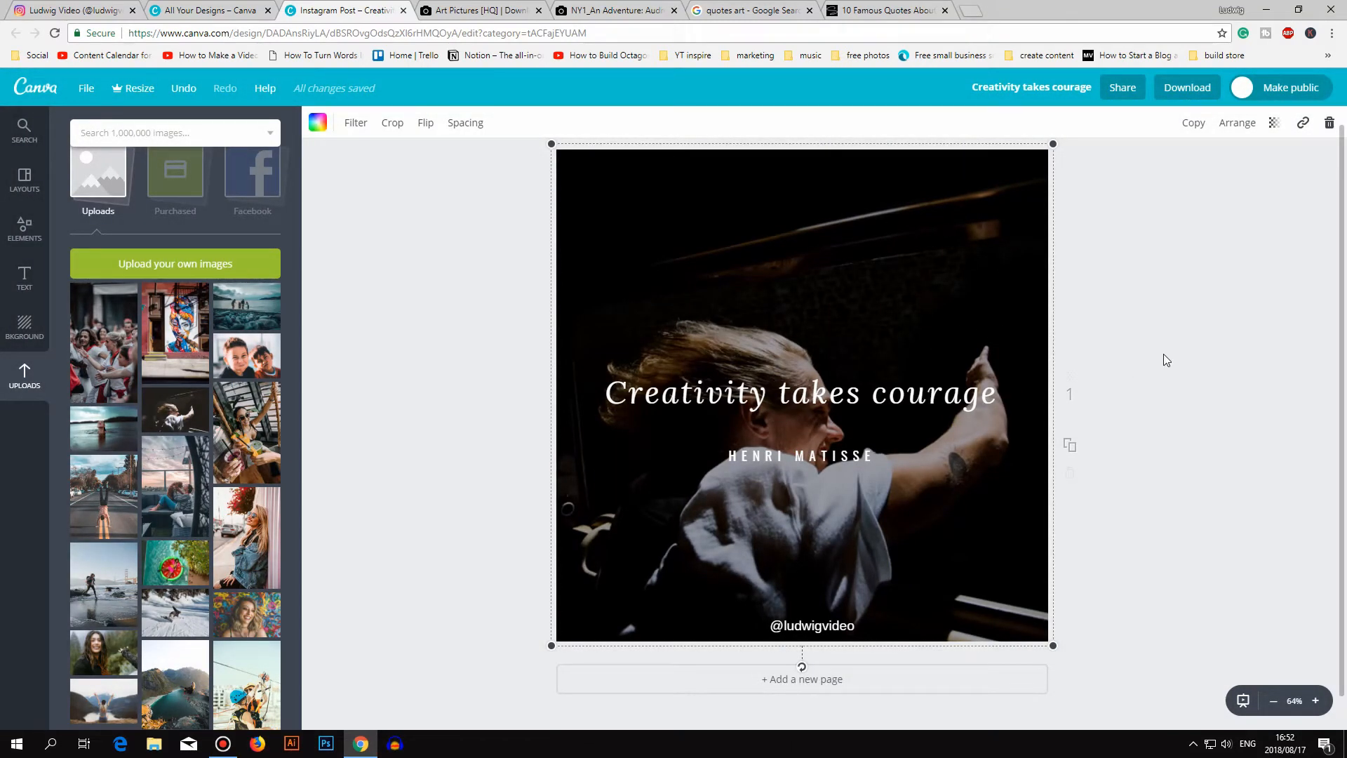
# - Duplicate the post's page and apply another uploaded photo, the one with yellow details beside the dark photo, as the copy's background
pyautogui.click(1070, 446)
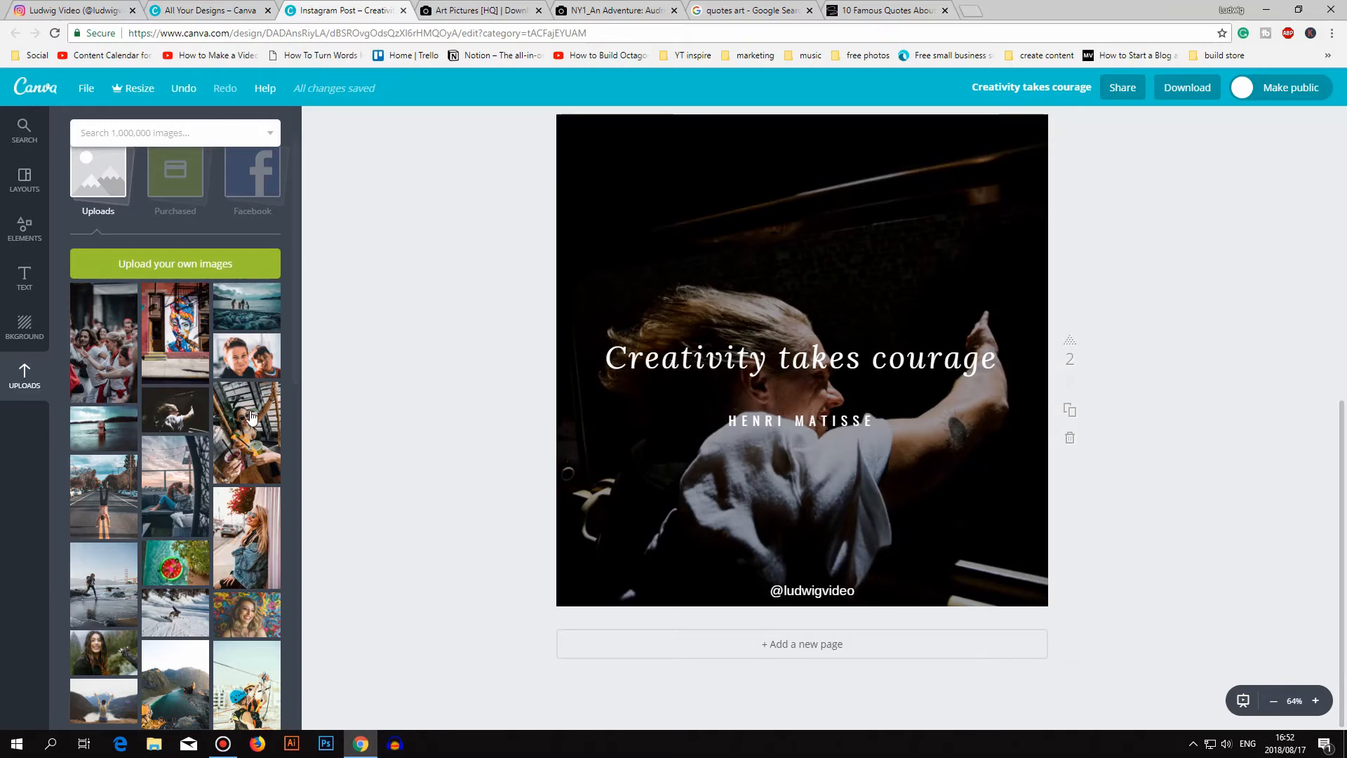
pyautogui.moveTo(251, 419); pyautogui.dragTo(618, 337)
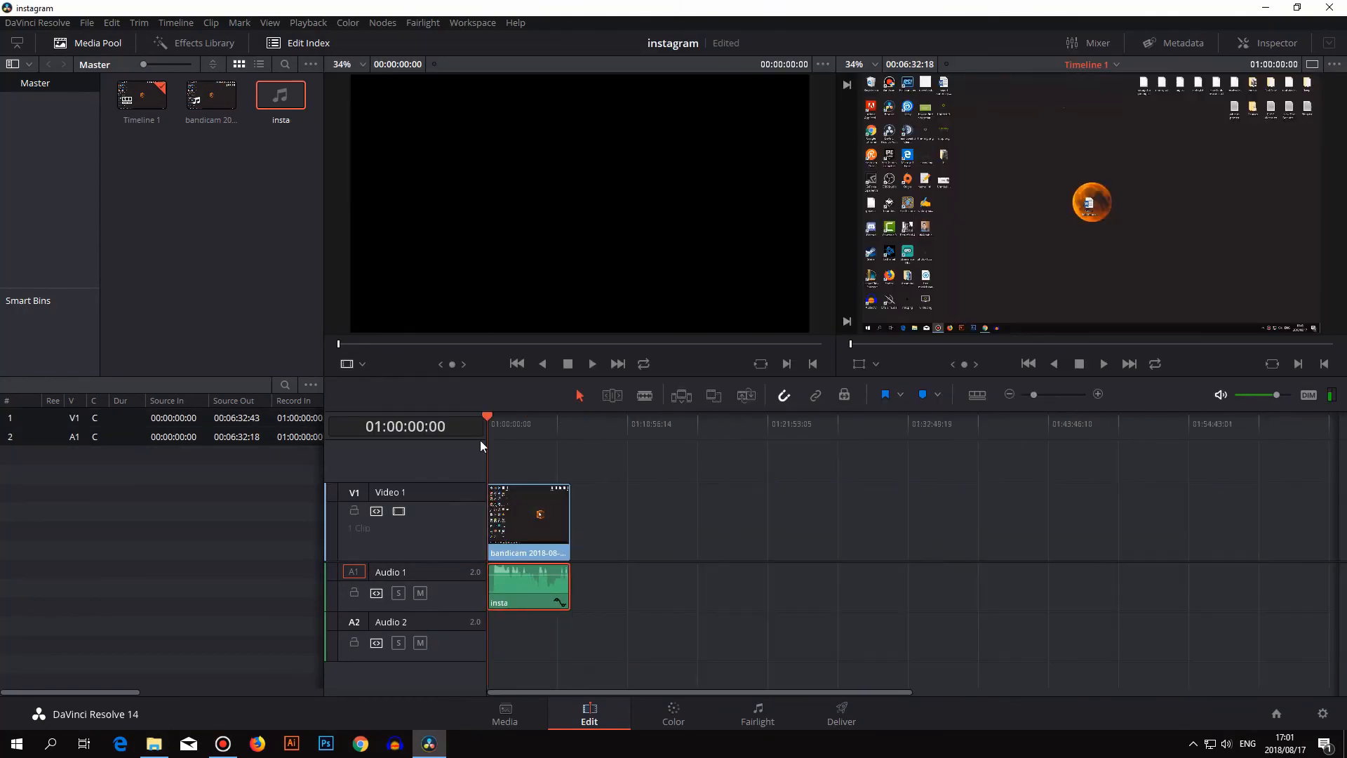
# - Switch to DaVinci Resolve and trim the start of the bandicam video clip and the insta audio clip to 01:00:34:05
pyautogui.moveTo(1034, 394); pyautogui.dragTo(1052, 395)
pyautogui.press('space')
pyautogui.click(653, 424)
pyautogui.moveTo(490, 516); pyautogui.dragTo(653, 516)
pyautogui.moveTo(489, 588); pyautogui.dragTo(652, 588)
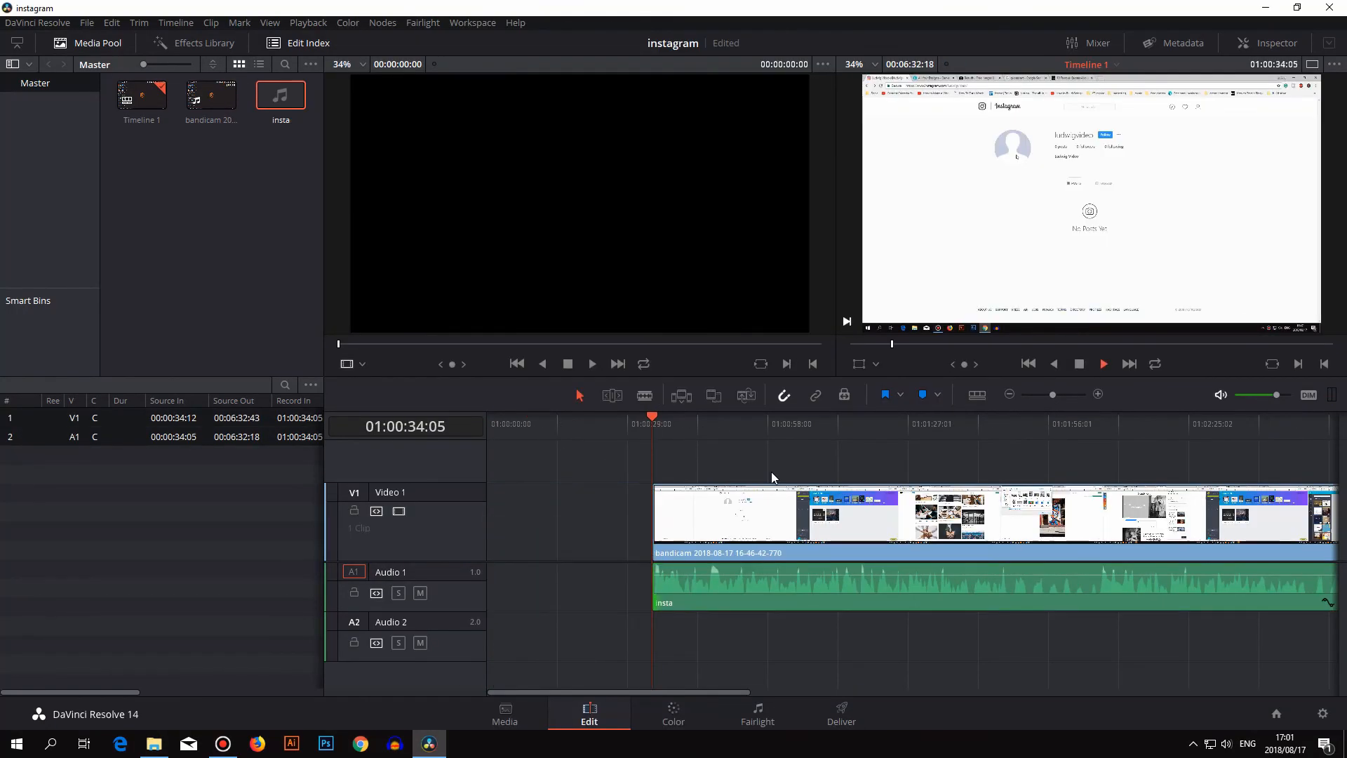
# - Select both trimmed clips and move them together to the start of the timeline
pyautogui.moveTo(772, 471); pyautogui.dragTo(709, 590)
pyautogui.moveTo(772, 516); pyautogui.dragTo(607, 516)
# - Play back the trimmed timeline and check the recording at several points, including its later part
pyautogui.press('space')
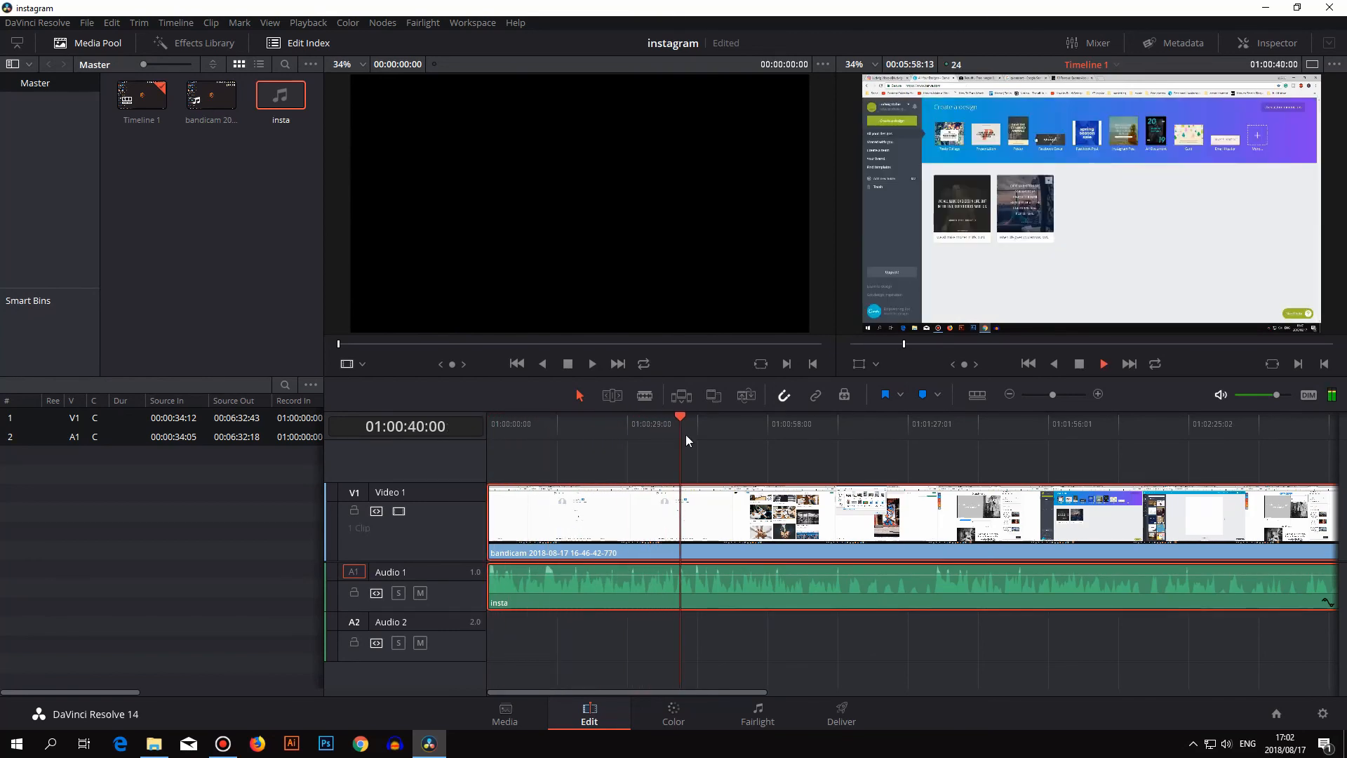
pyautogui.click(1204, 424)
pyautogui.moveTo(749, 692); pyautogui.dragTo(1001, 693)
pyautogui.click(824, 430)
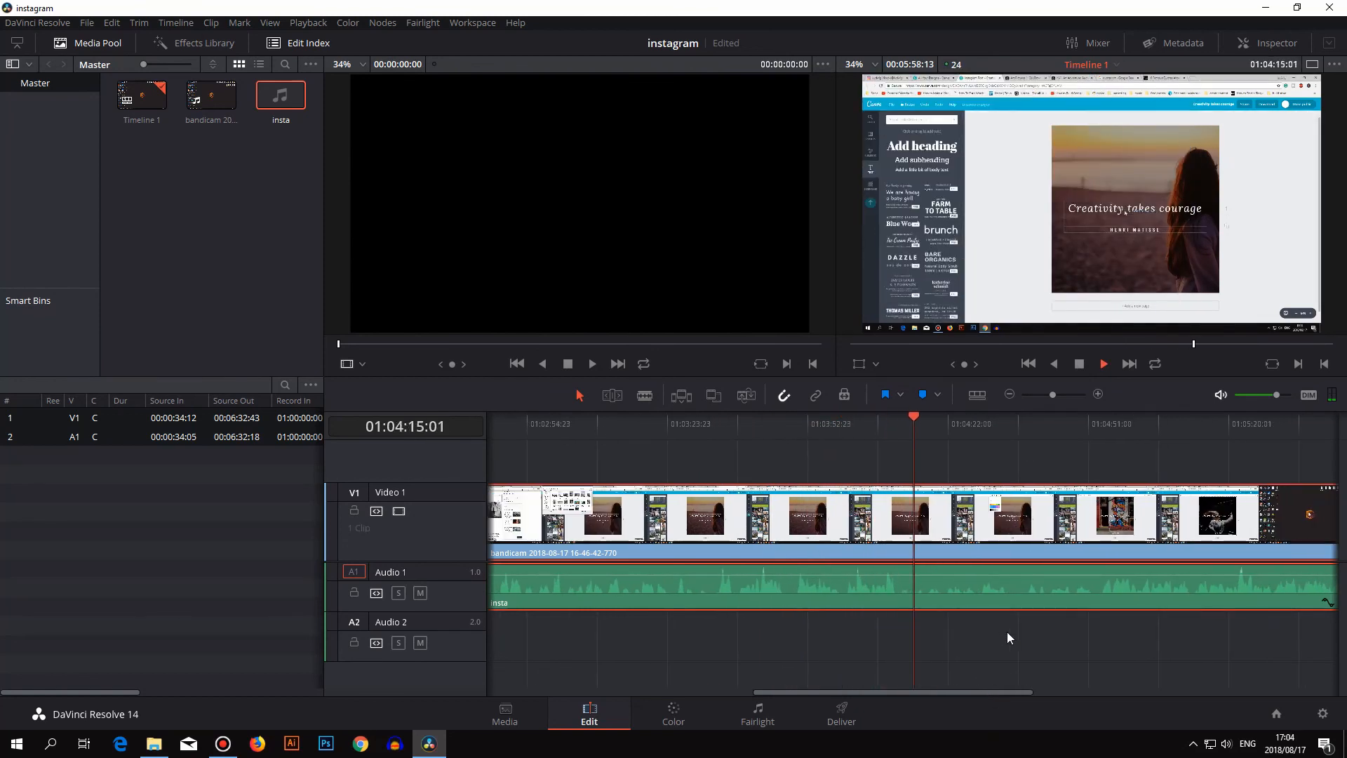